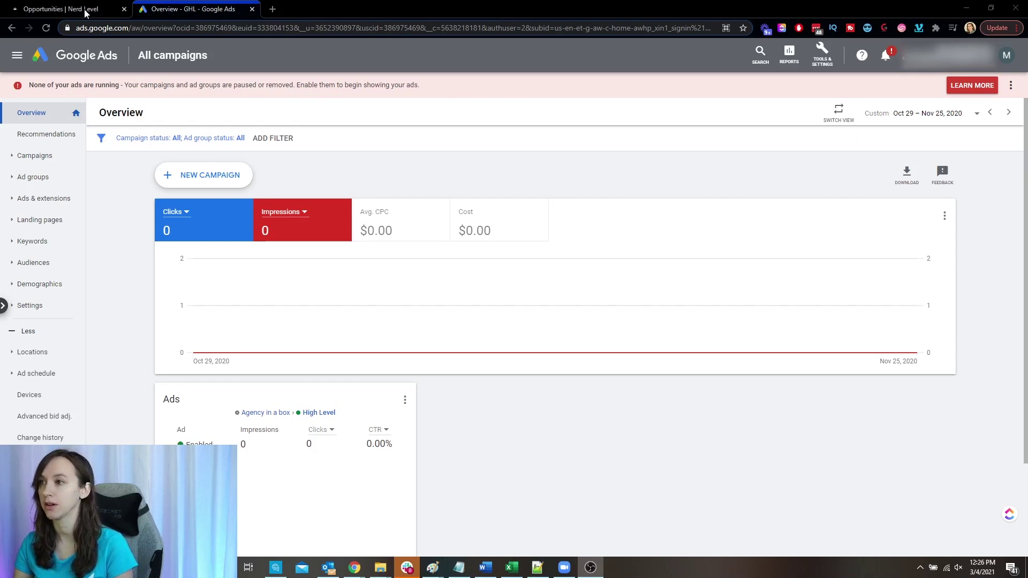
Open the Tools & Settings overview from the Google Ads campaign overview.
left_click(823, 62)
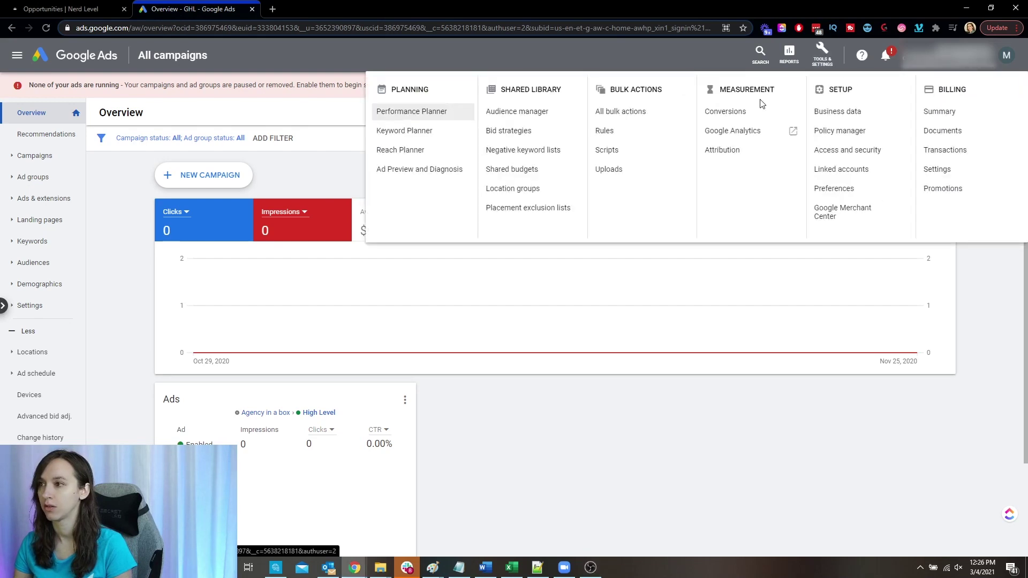
Go to Conversions and start a new conversion action tracking a Website.
left_click(749, 113)
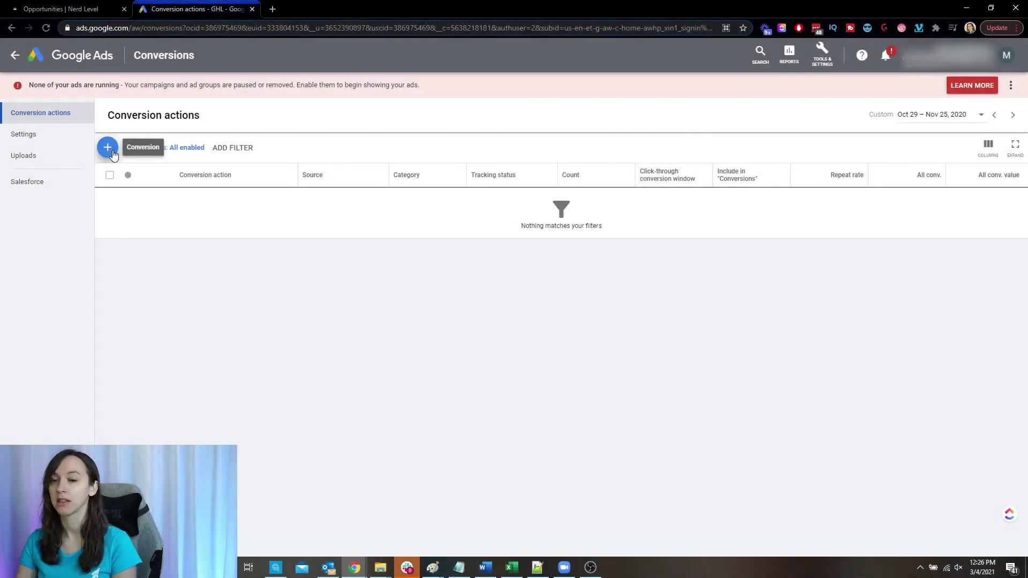
left_click(110, 150)
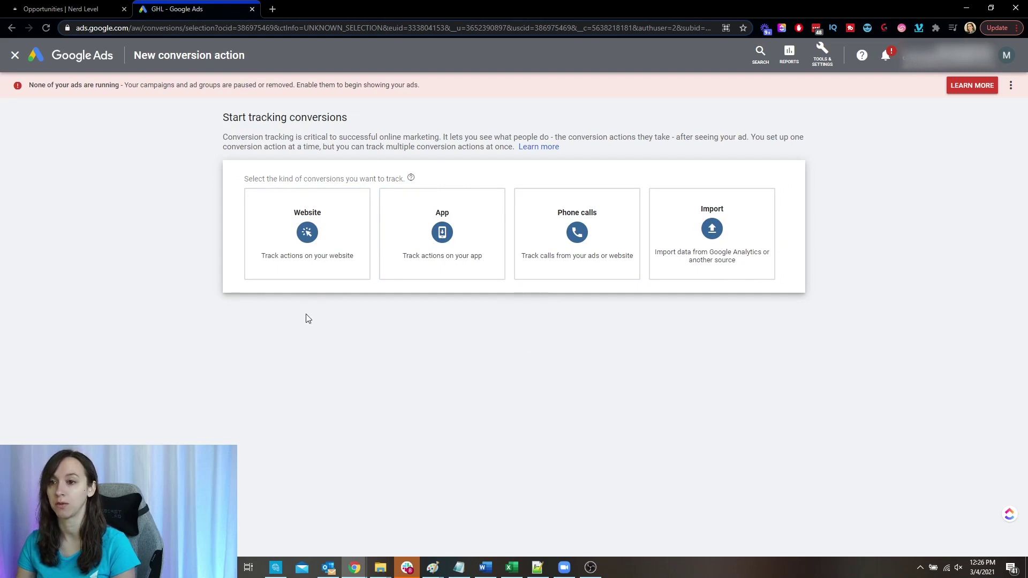
left_click(298, 190)
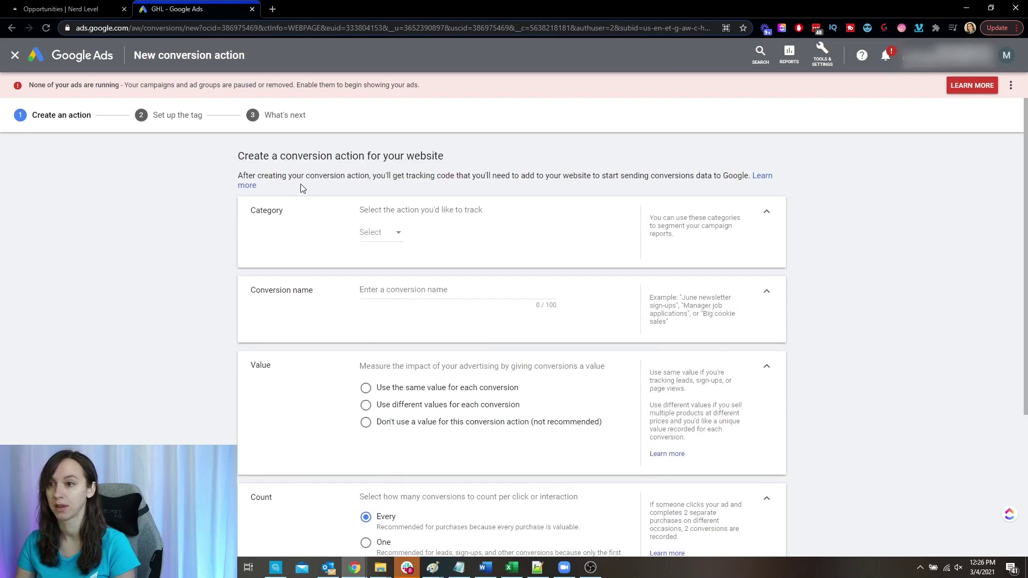
Set the conversion category to Contact and name it 'Contact for google ads'.
scroll(497, 220, "down", 1)
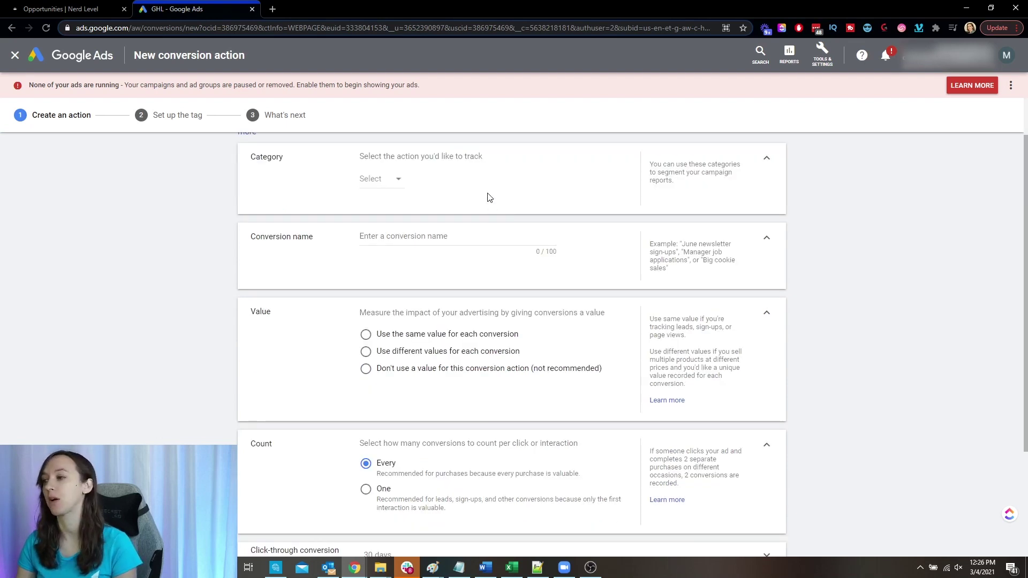
left_click(388, 181)
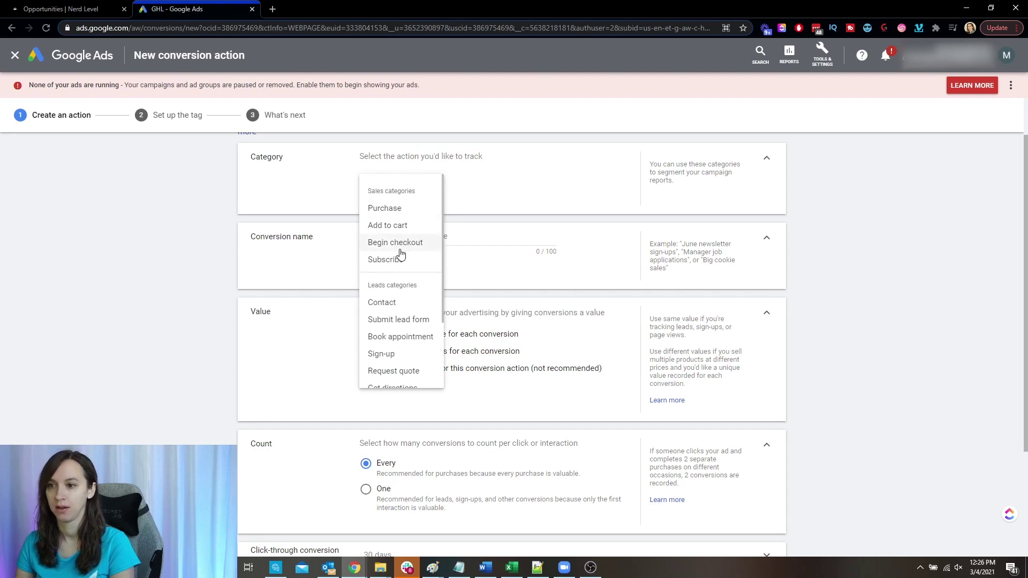
scroll(409, 306, "down", 2)
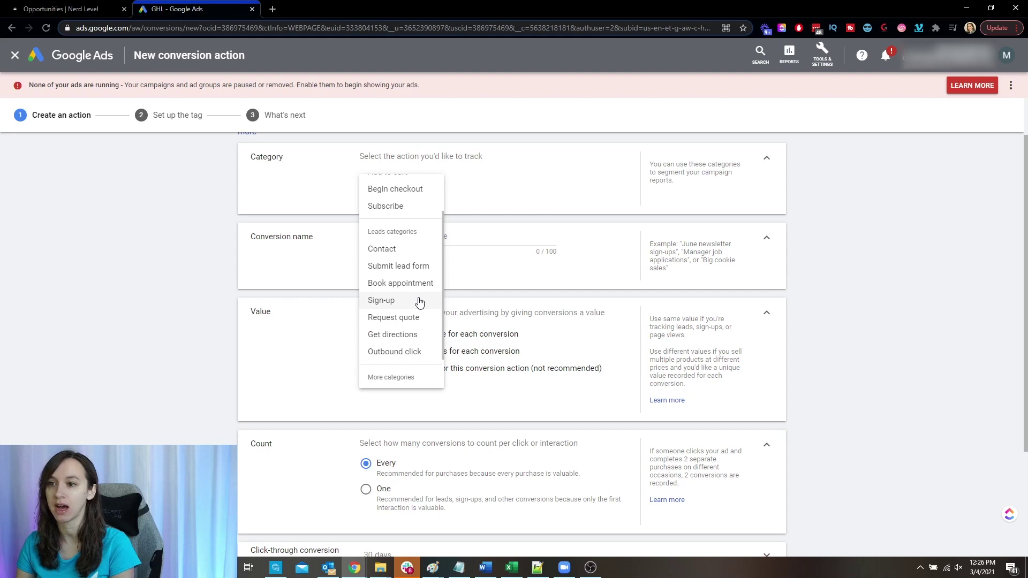
scroll(400, 267, "up", 2)
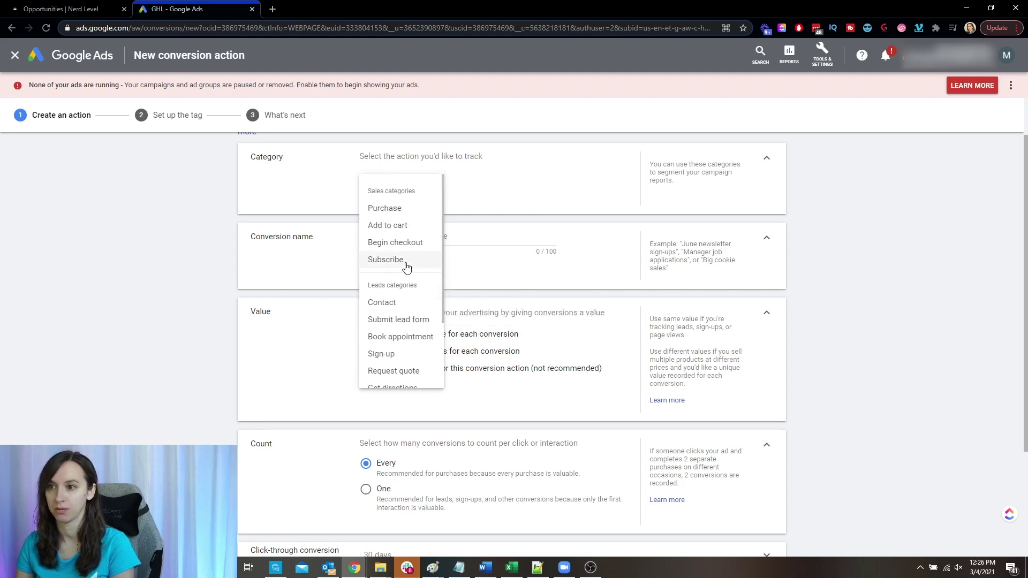
left_click(423, 304)
scroll(551, 224, "down", 1)
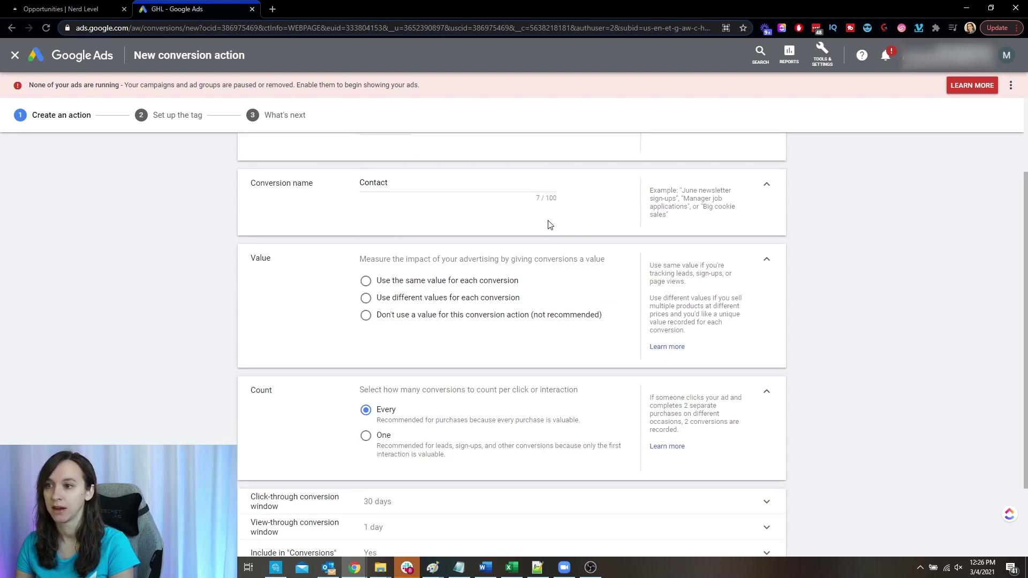
left_click(465, 180)
type("for google ads")
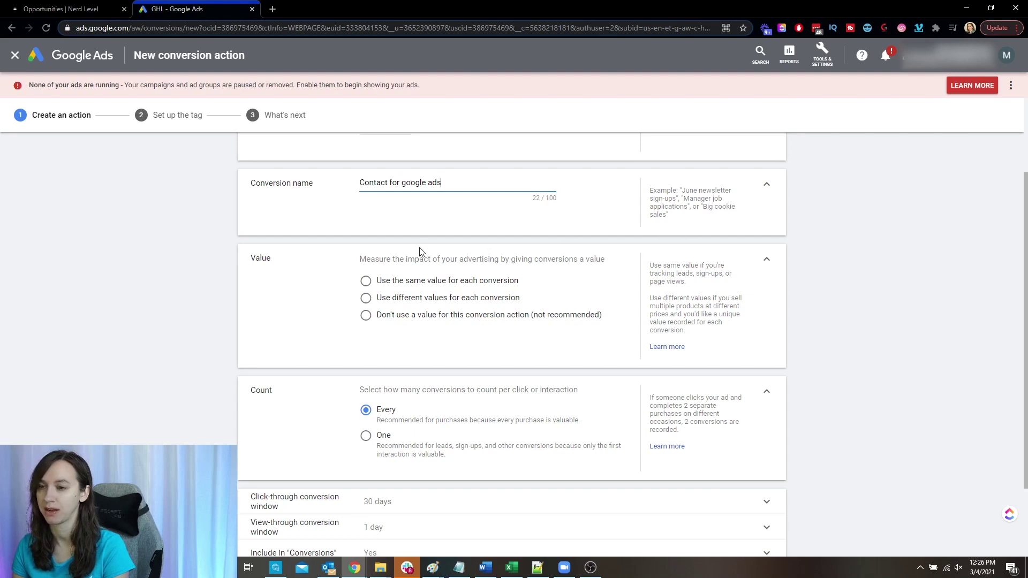
scroll(608, 273, "down", 1)
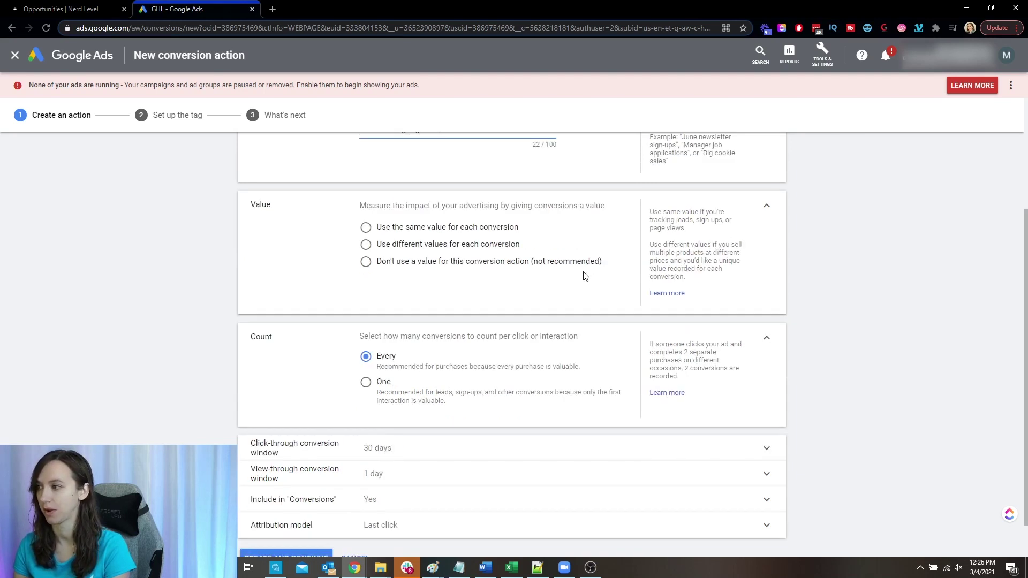
Give every conversion a value of 100, count One per click, and create the action.
left_click(366, 228)
double_click(460, 268)
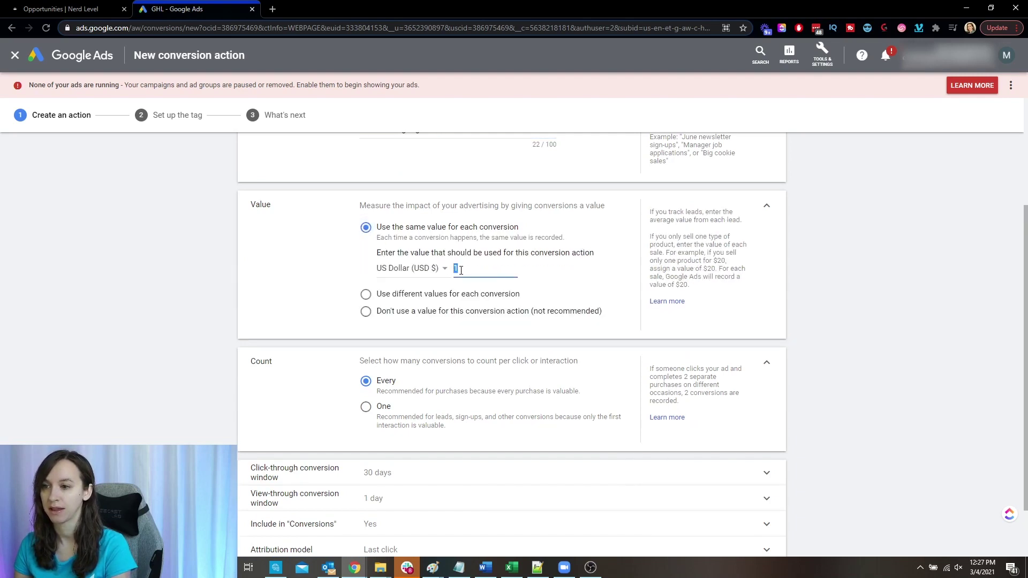
type("100")
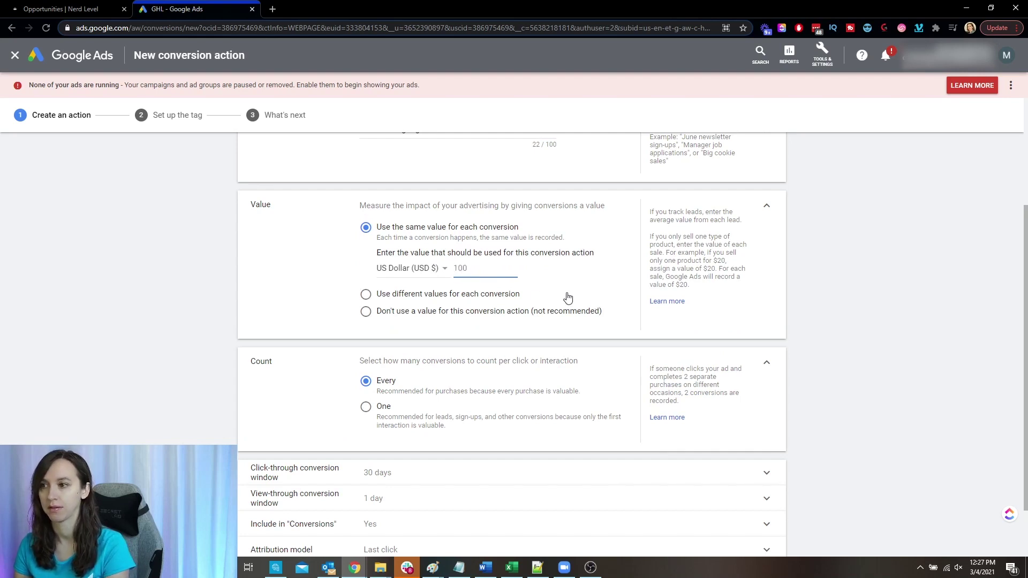
scroll(567, 296, "down", 2)
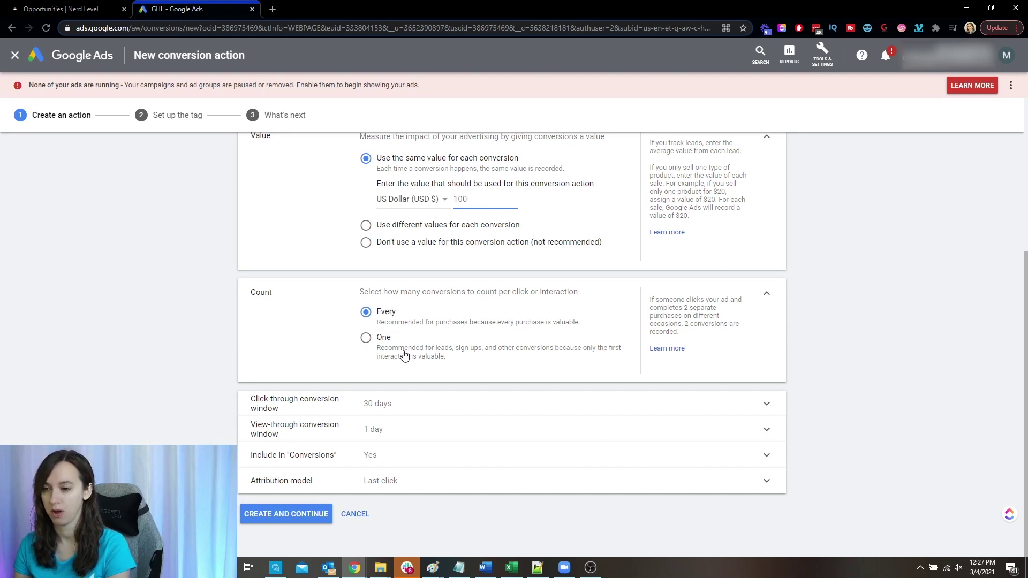
left_click(440, 357)
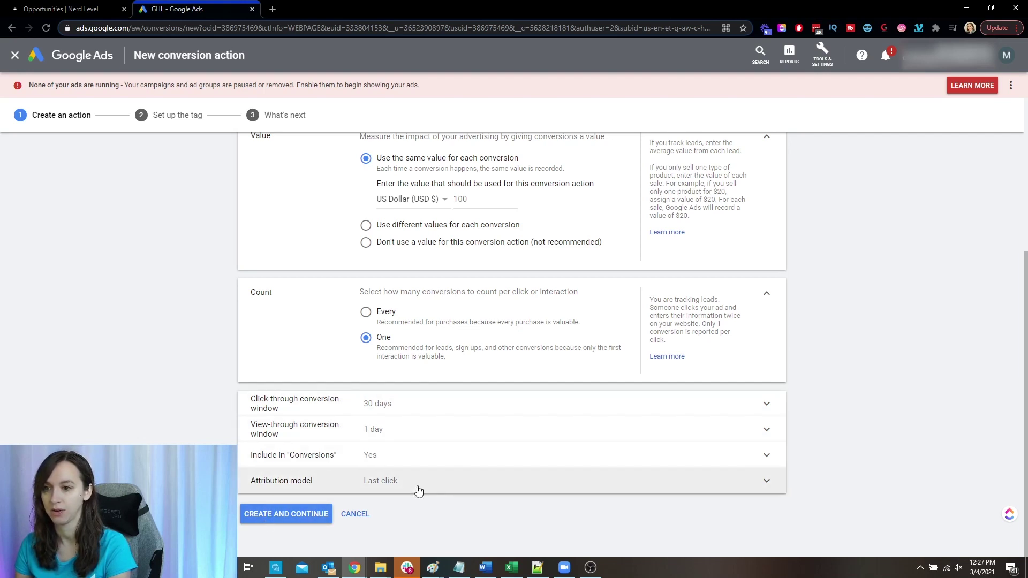
left_click(279, 514)
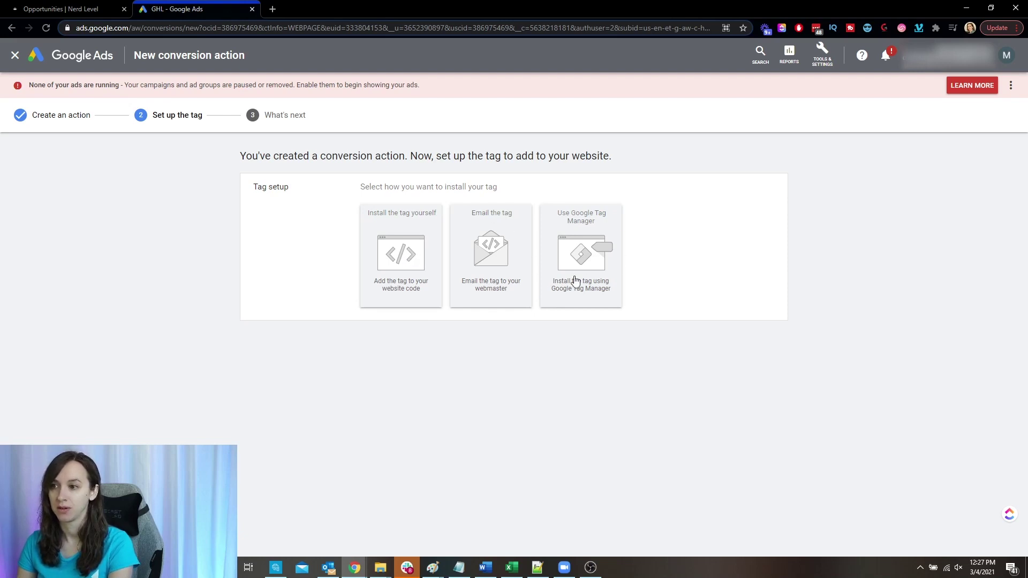
Choose to install the tag yourself and copy the global site tag code.
left_click(394, 267)
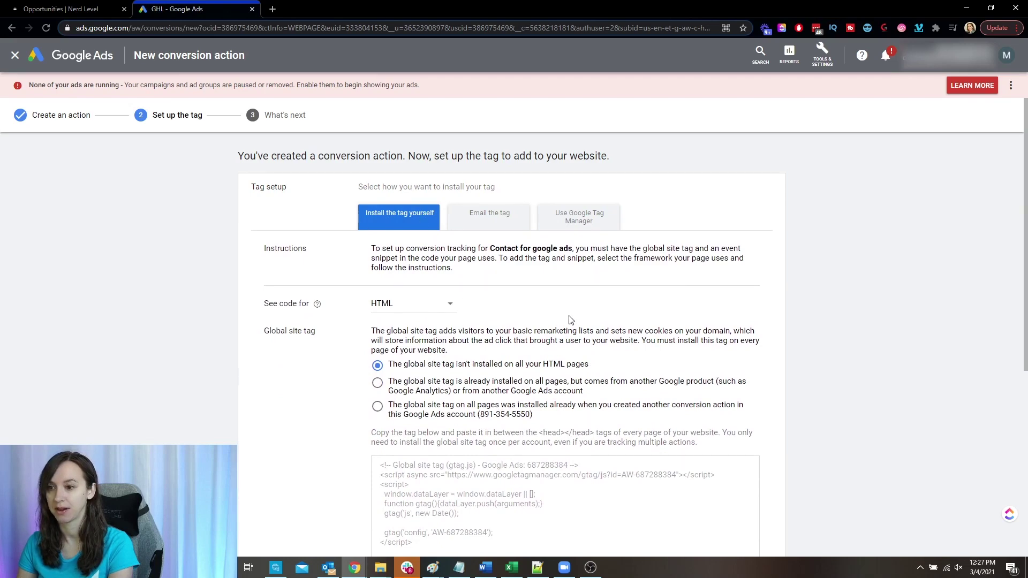
scroll(570, 319, "down", 3)
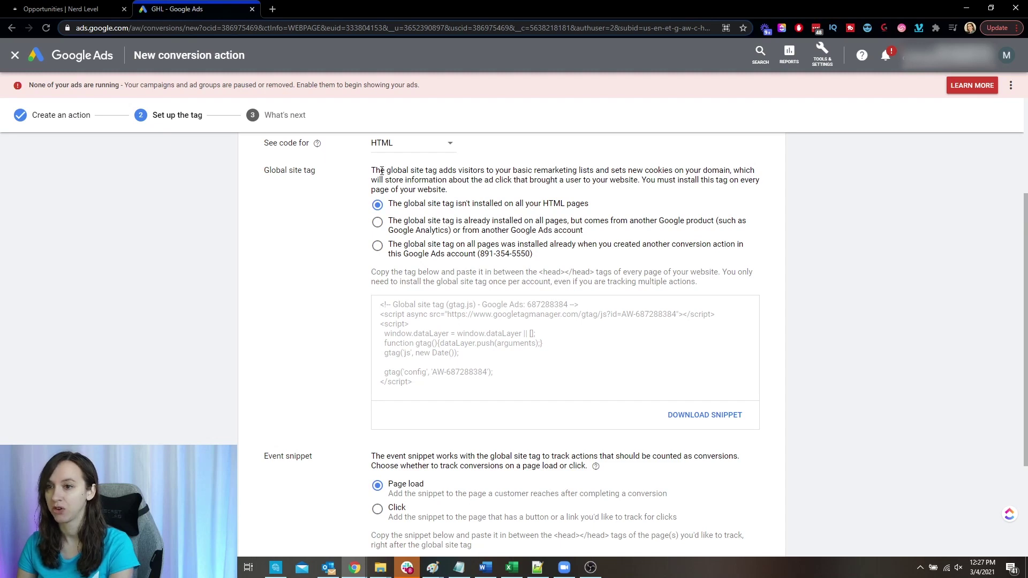
left_click_drag(381, 171, 490, 200)
left_click(494, 185)
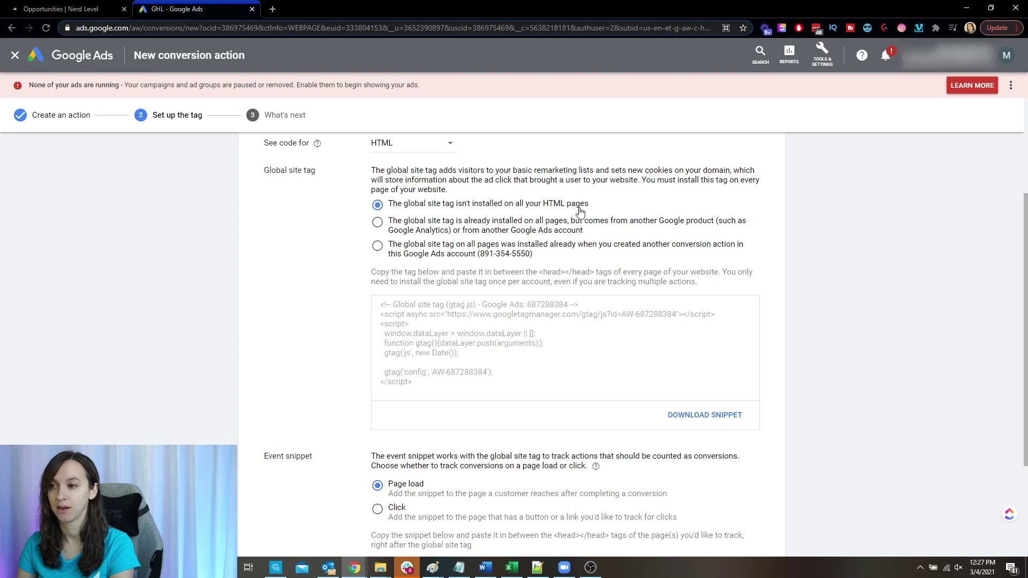
left_click_drag(445, 381, 382, 305)
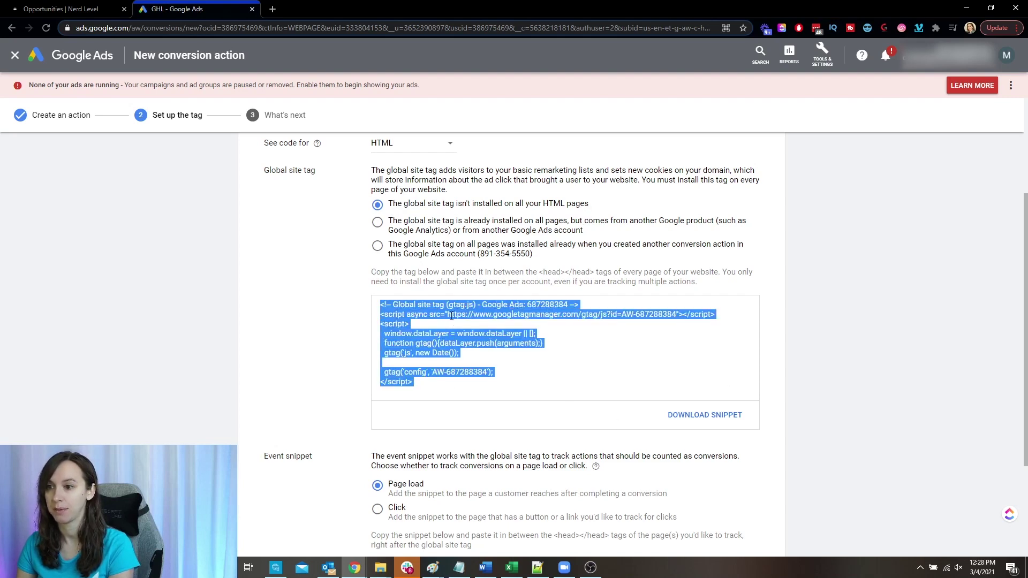
right_click(469, 314)
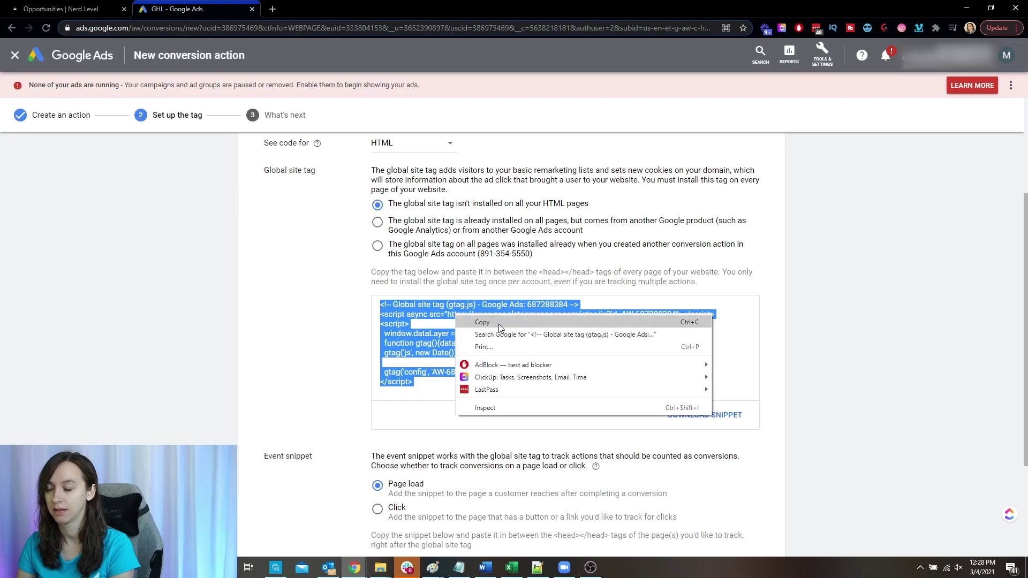
left_click(499, 324)
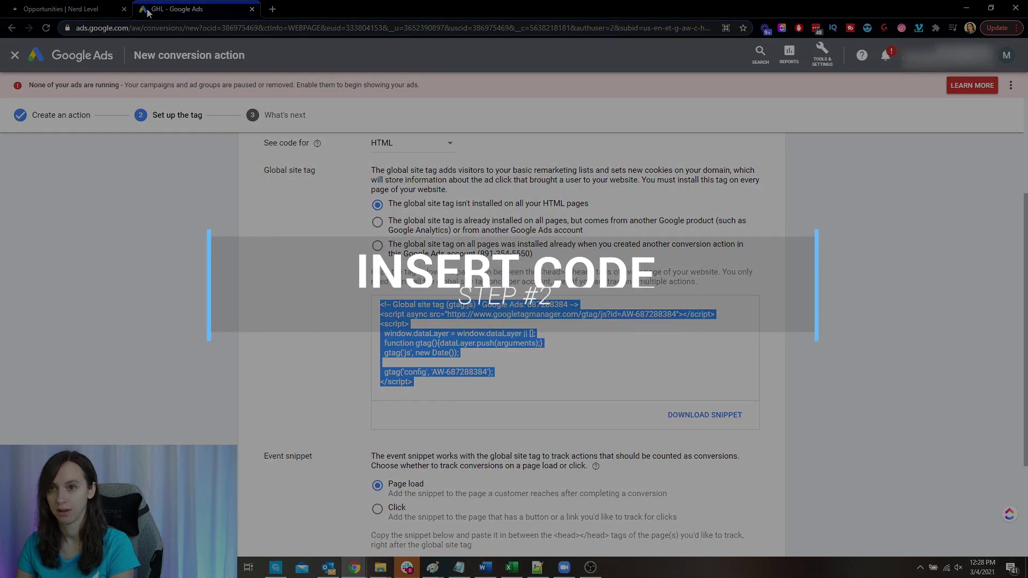
In GoHighLevel, open the settings of the Google Ads Optin funnel.
left_click(107, 10)
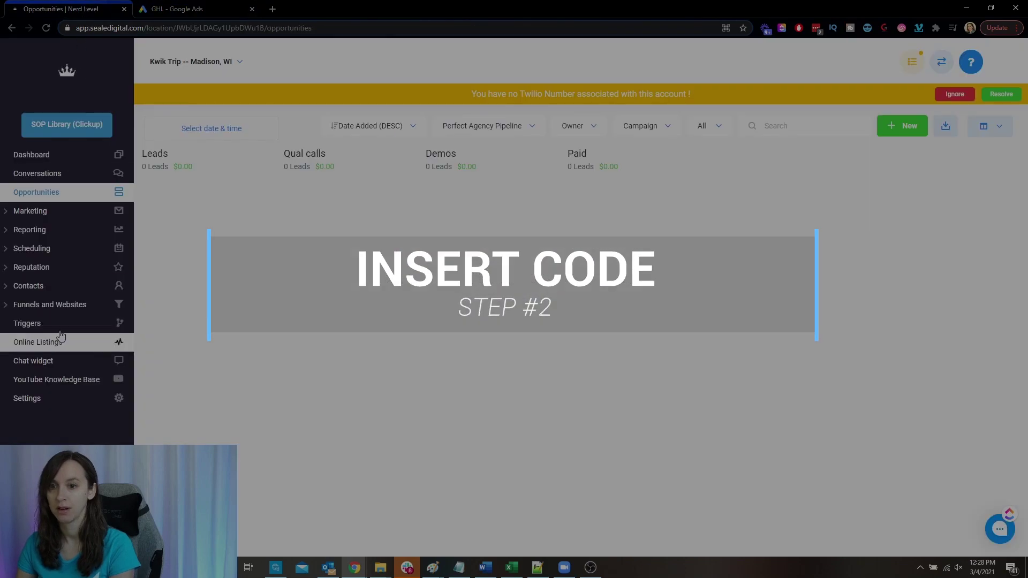
left_click(51, 304)
left_click(48, 328)
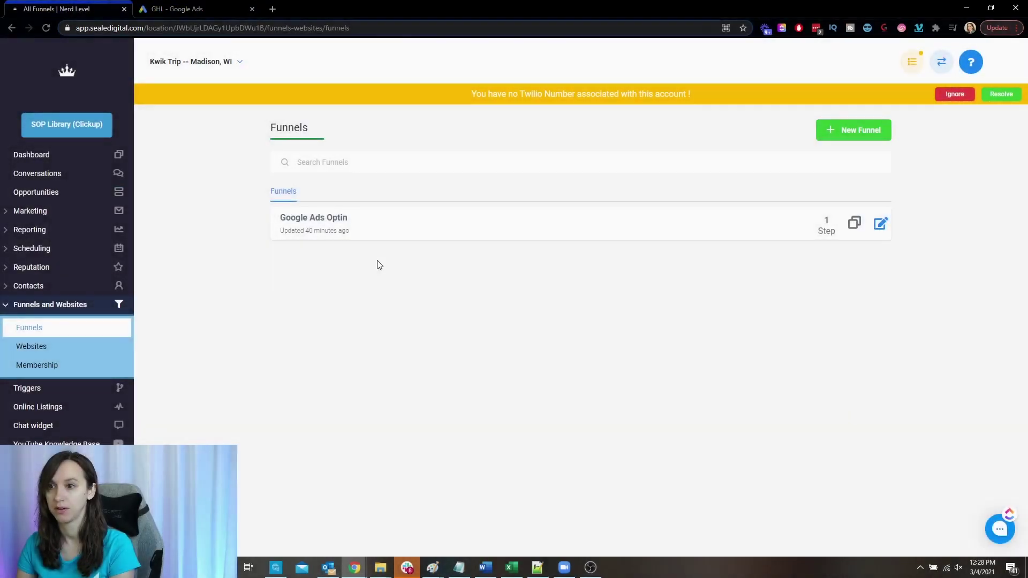
left_click(330, 223)
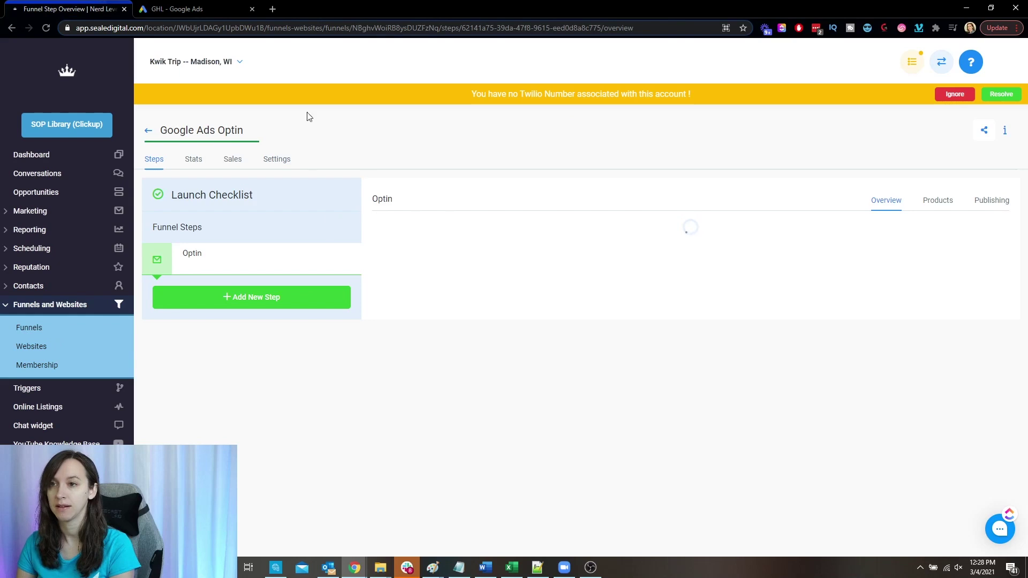
left_click(177, 9)
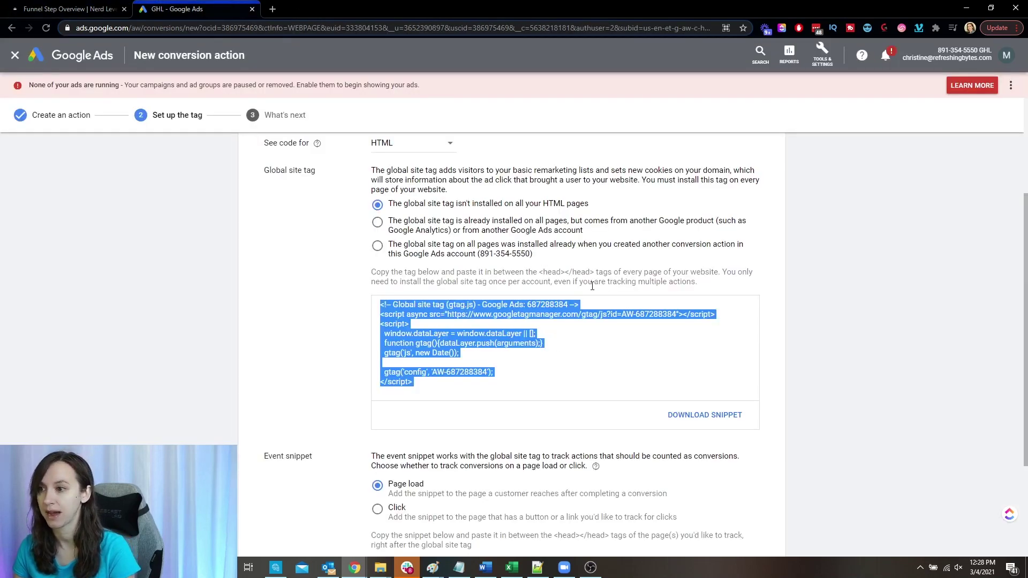
left_click(70, 9)
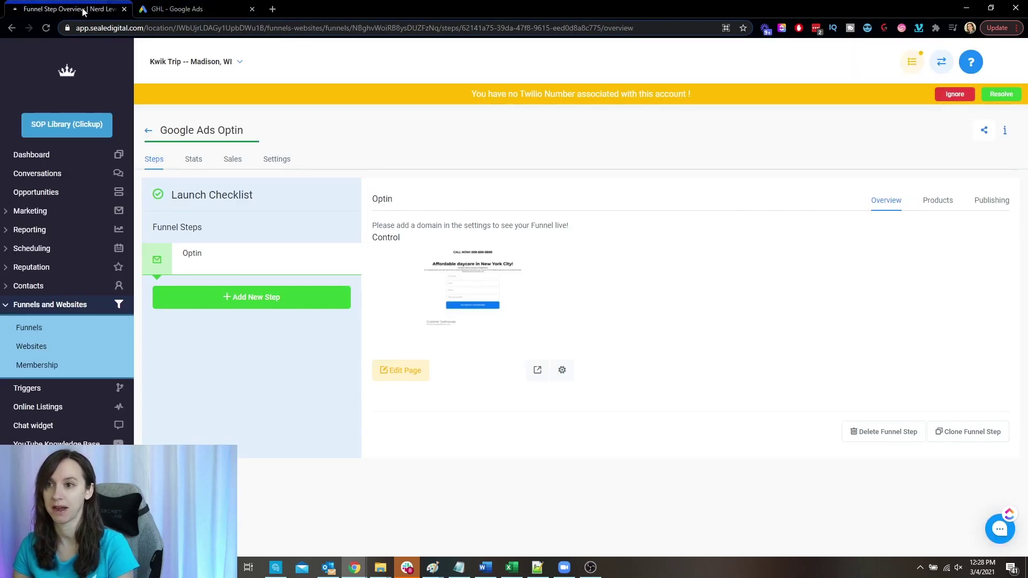
left_click(285, 166)
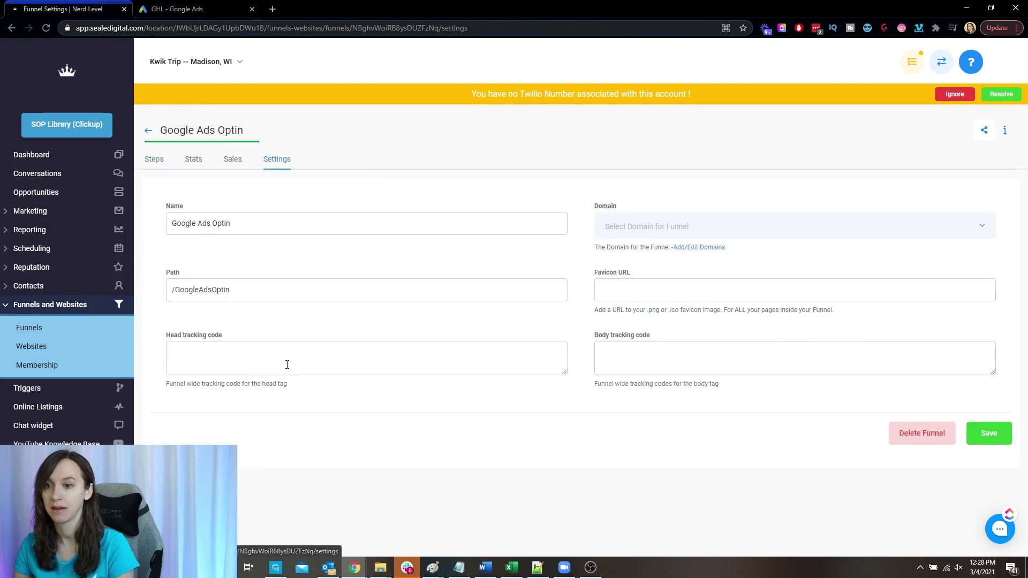
Paste the global site tag into the funnel's head tracking code and save.
right_click(257, 354)
left_click(297, 430)
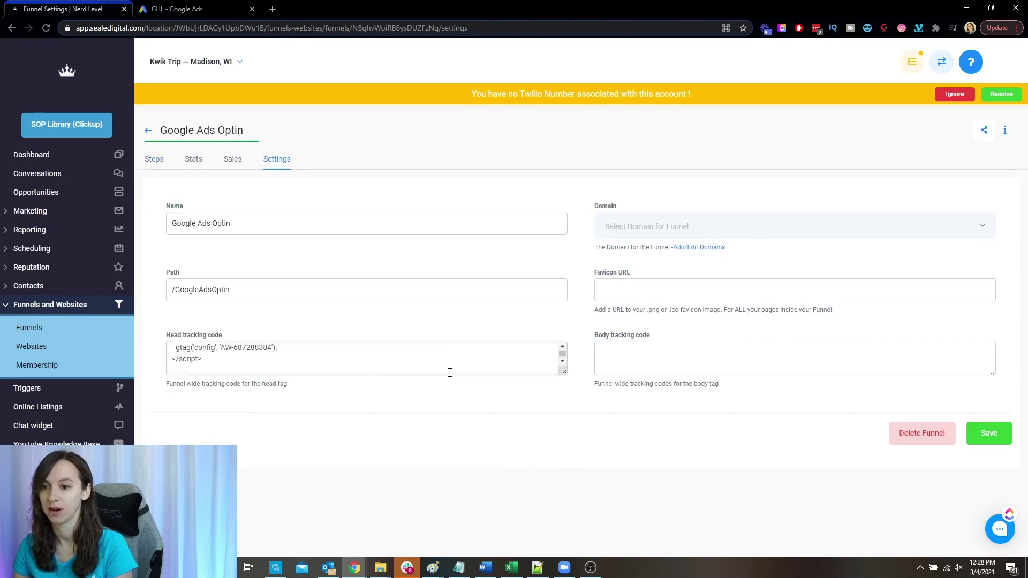
scroll(534, 365, "up", 3)
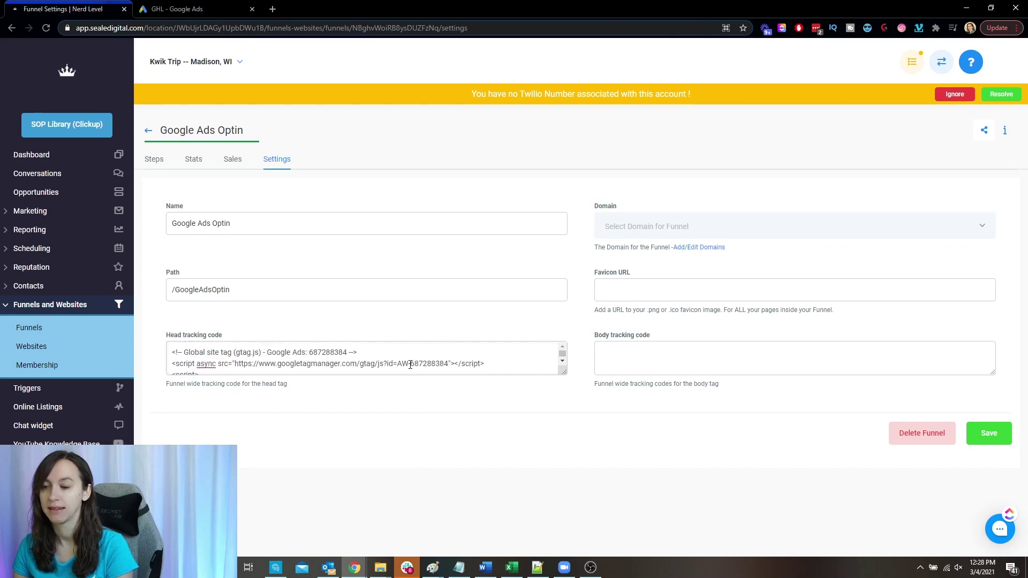
left_click_drag(563, 373, 559, 461)
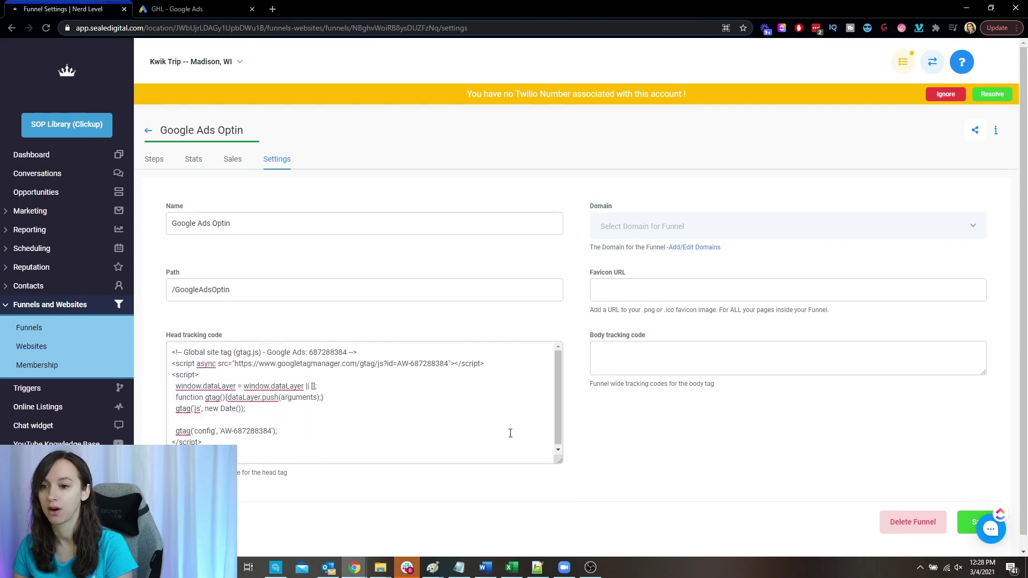
left_click(966, 522)
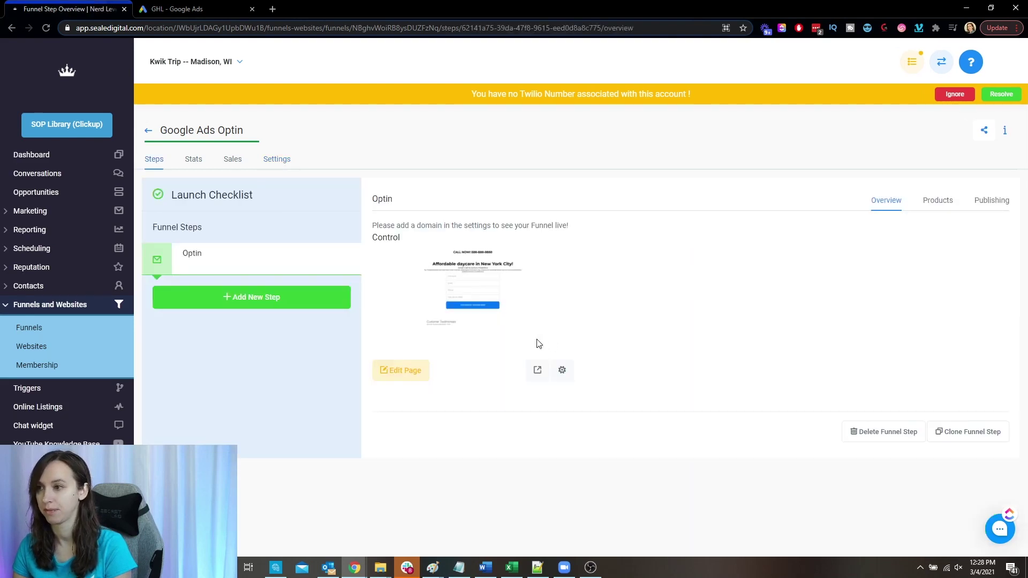
left_click(176, 9)
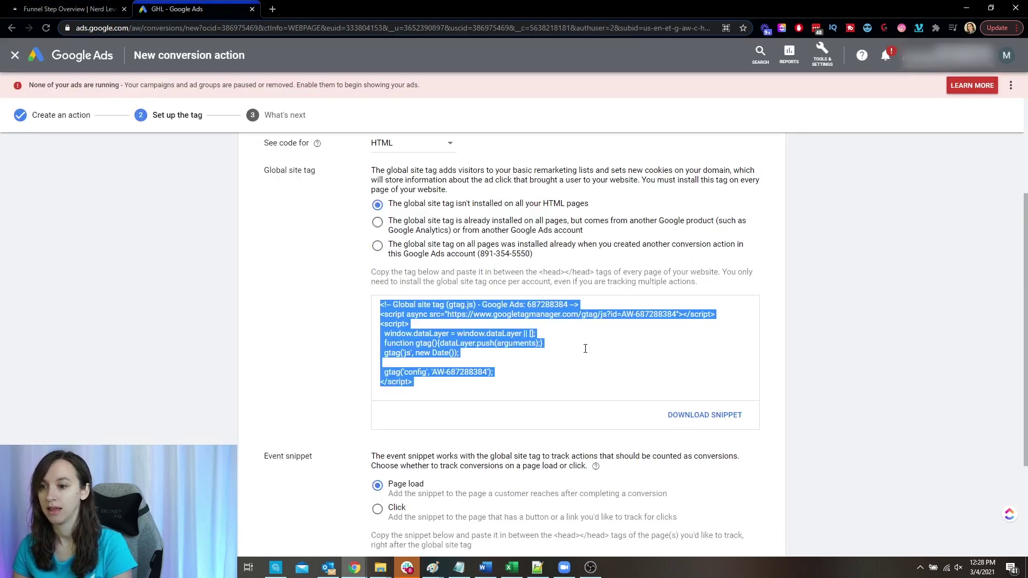
Copy the Google Ads page-load event snippet code.
scroll(582, 344, "down", 3)
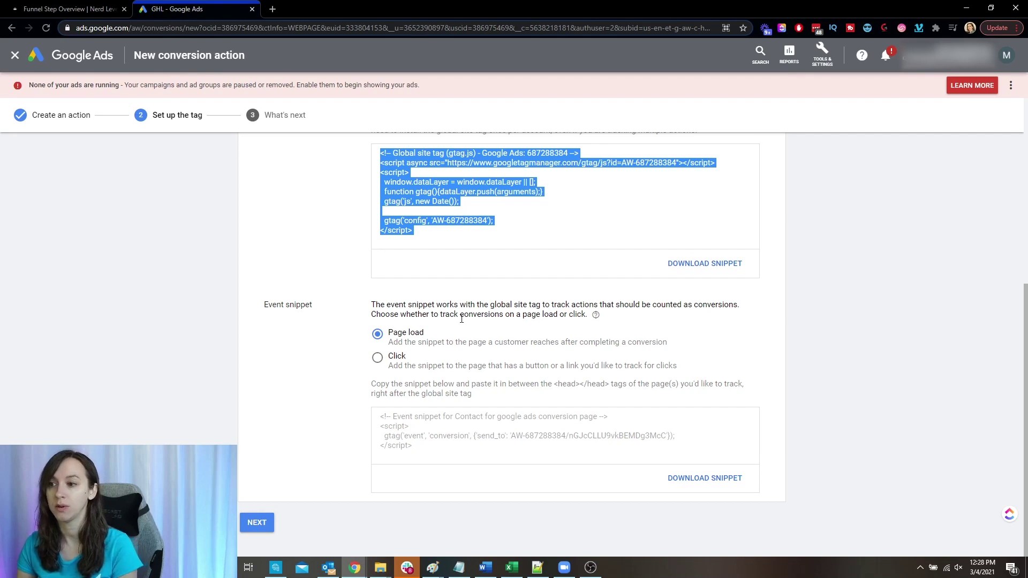
left_click_drag(454, 454, 387, 419)
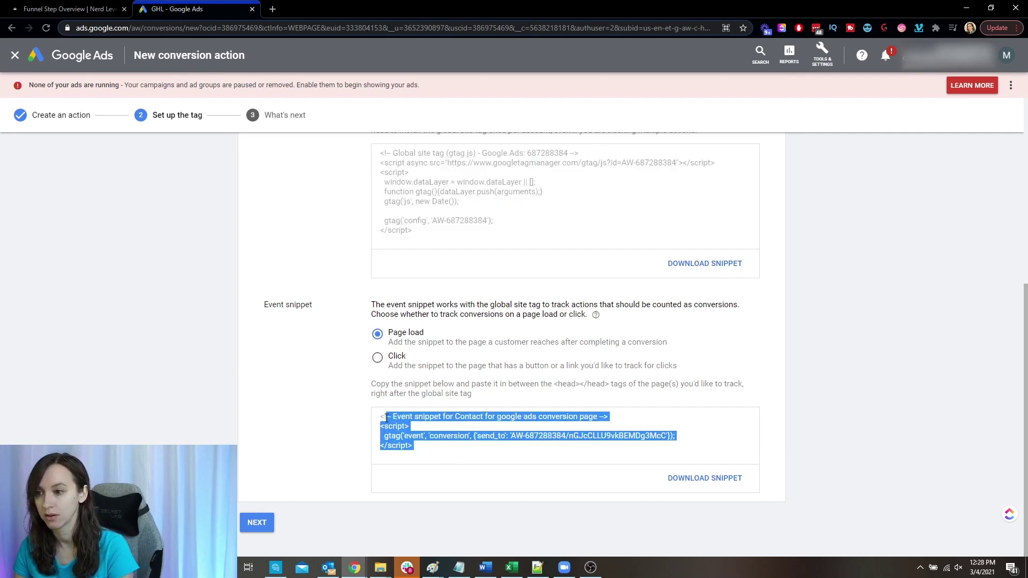
right_click(409, 425)
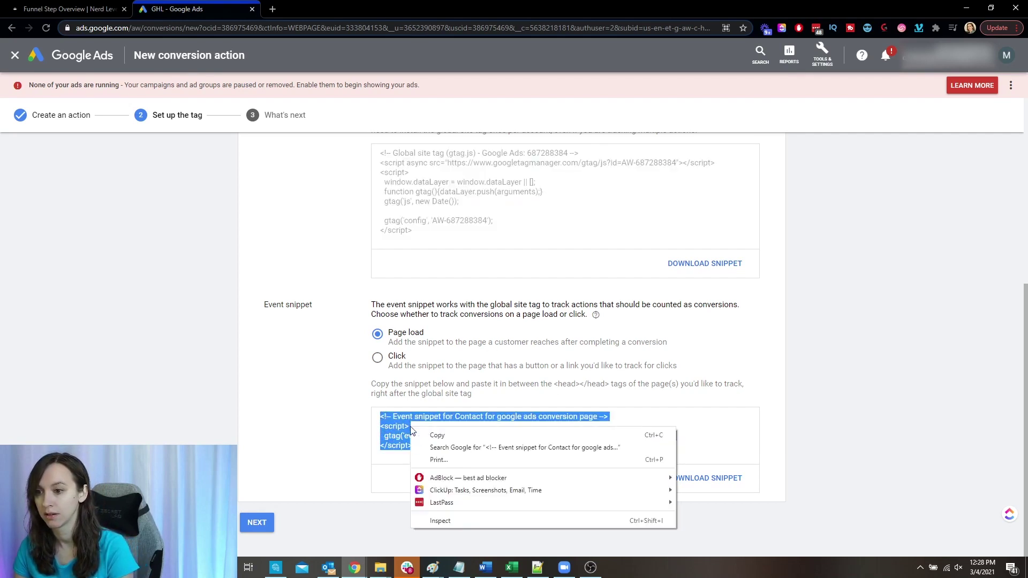
left_click(498, 432)
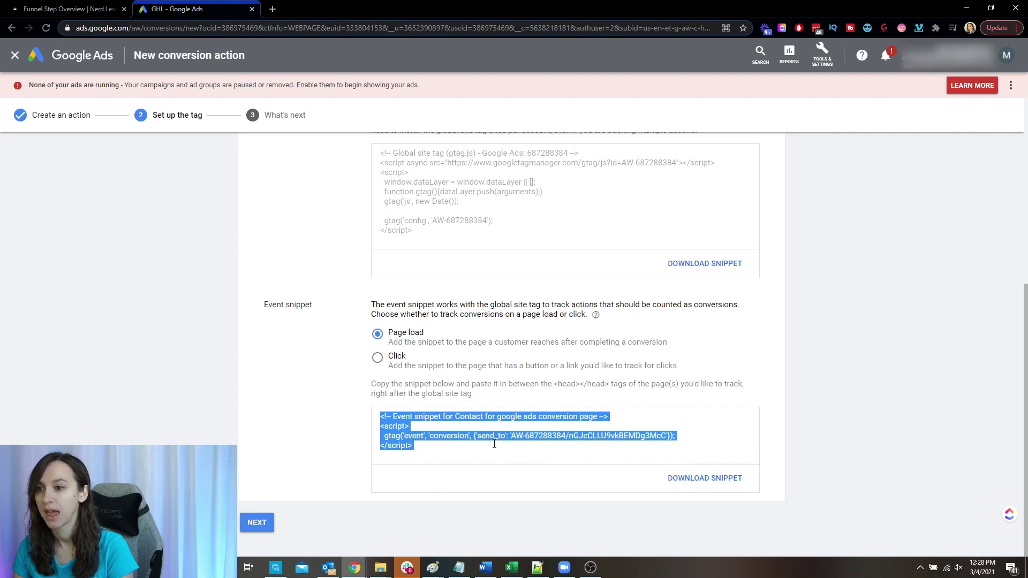
left_click(69, 9)
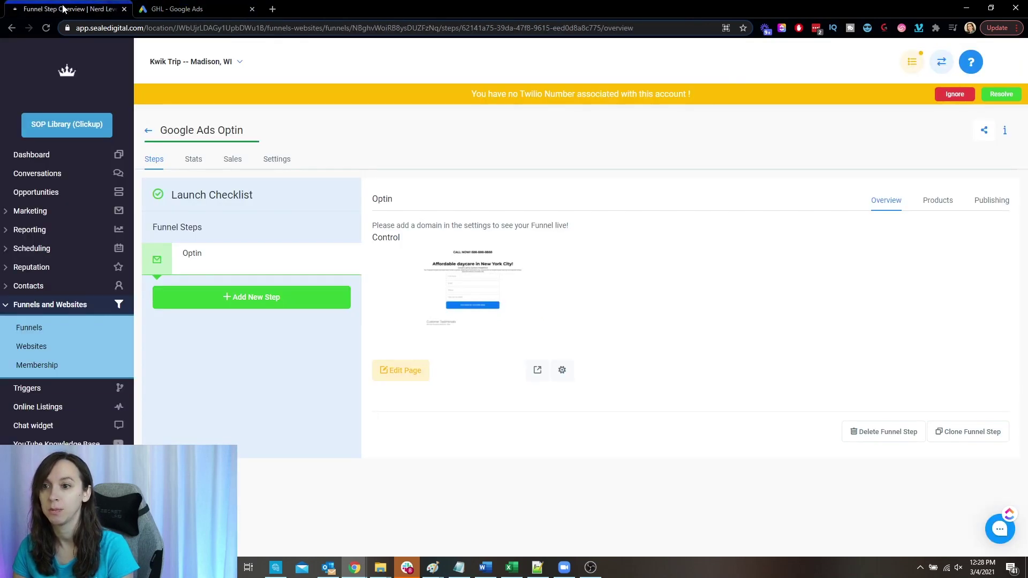
Add a new funnel step named 'Thank you' after the Optin step.
left_click(273, 307)
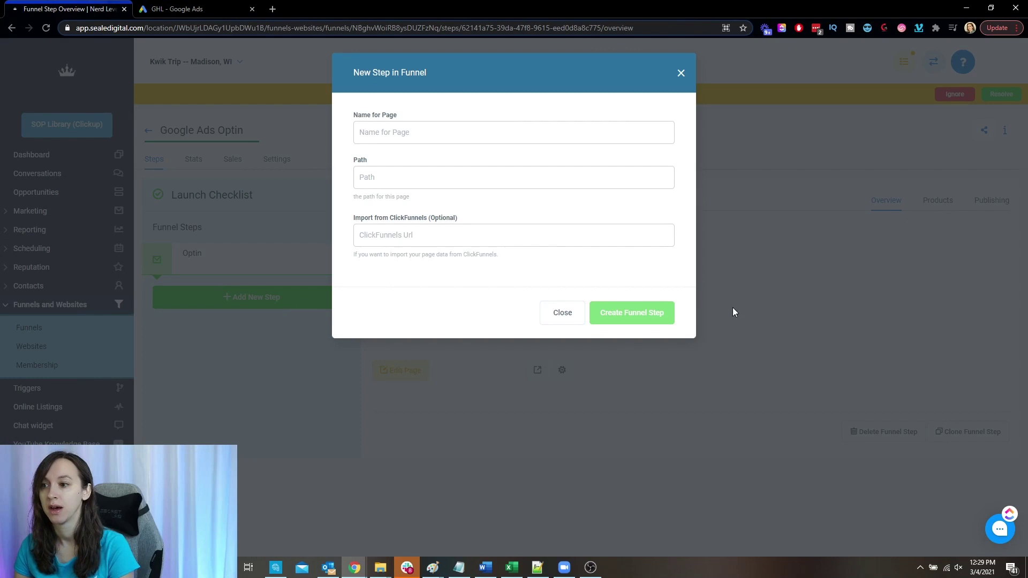
left_click(551, 317)
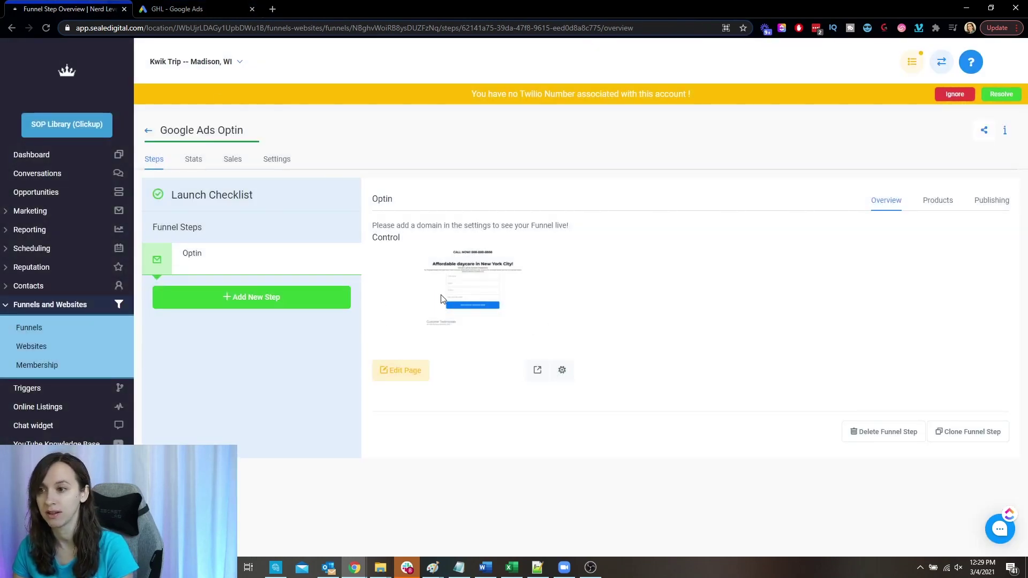
left_click(196, 7)
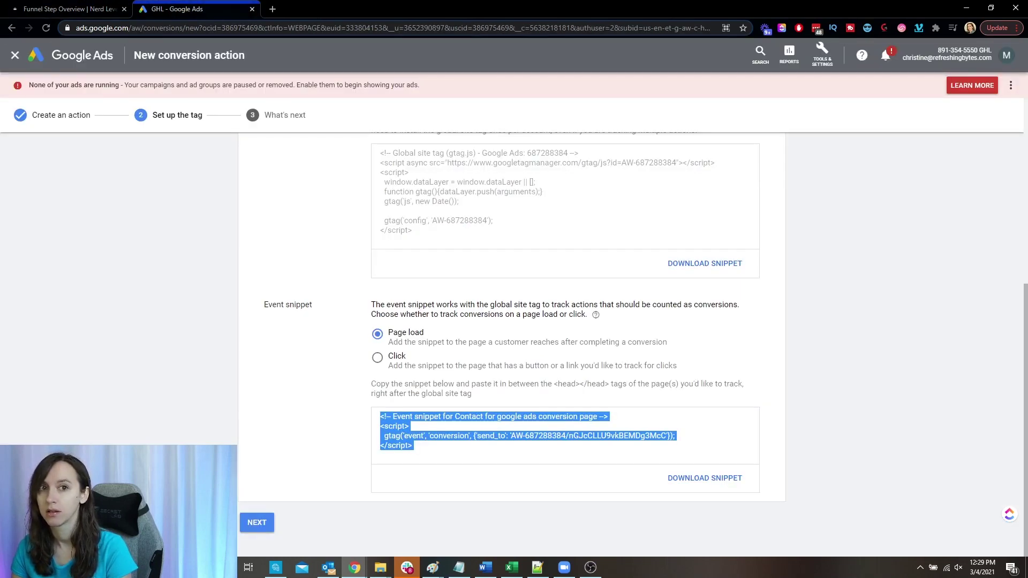
key("ctrl+shift+Tab")
left_click(312, 303)
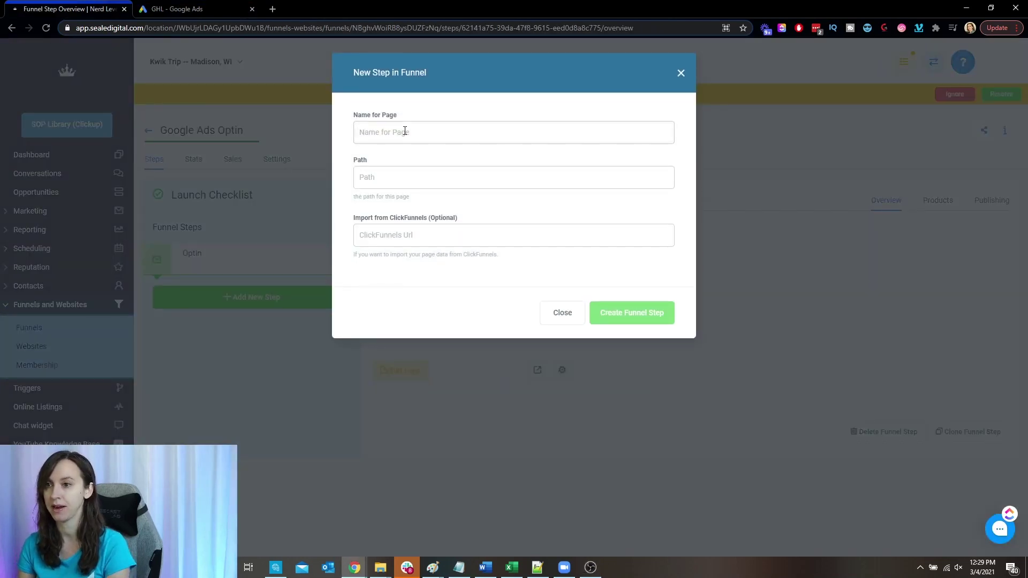
type("Thank you")
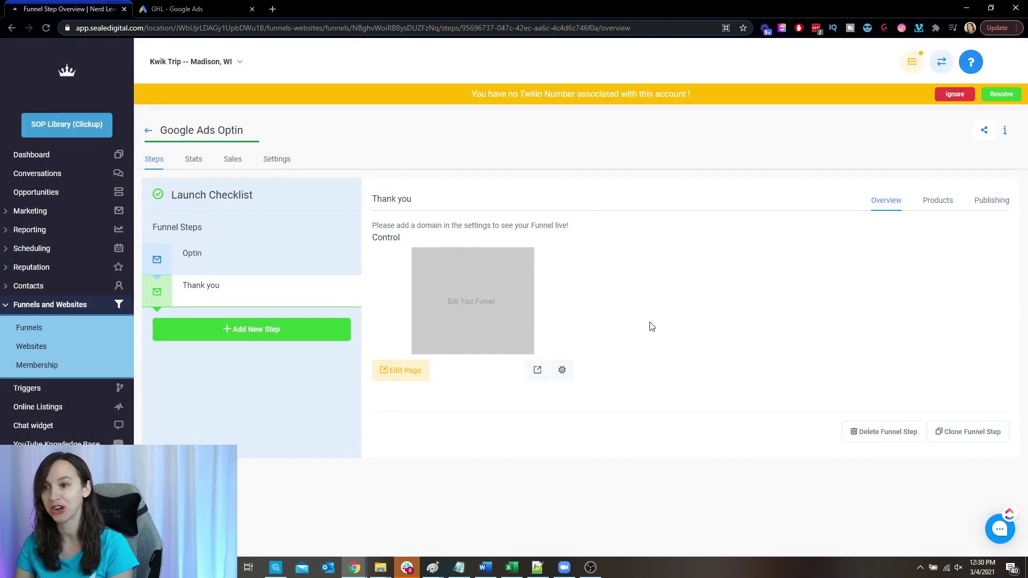
Paste the event snippet into the Thank you page's header tracking code and save.
left_click(418, 370)
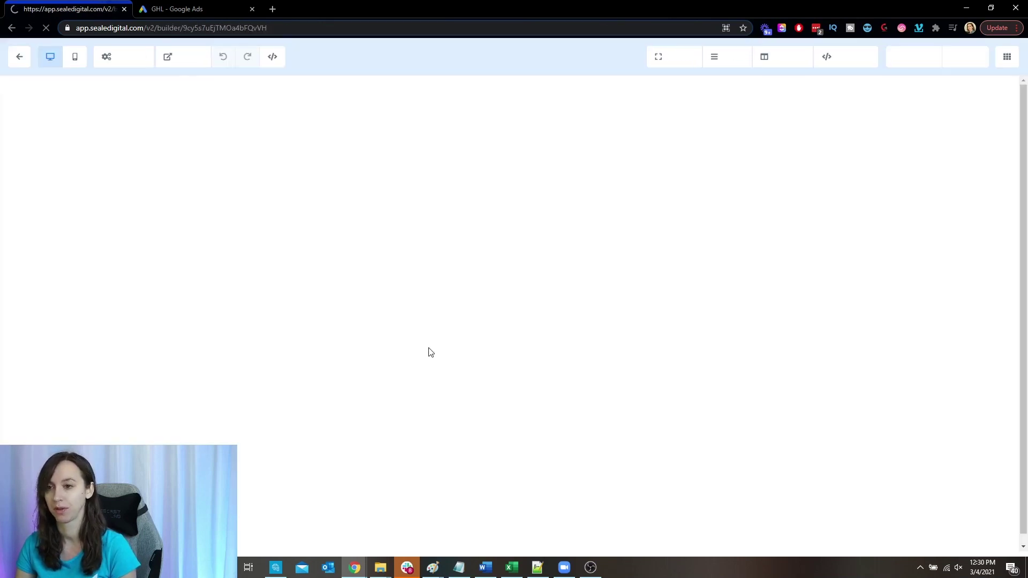
left_click(127, 57)
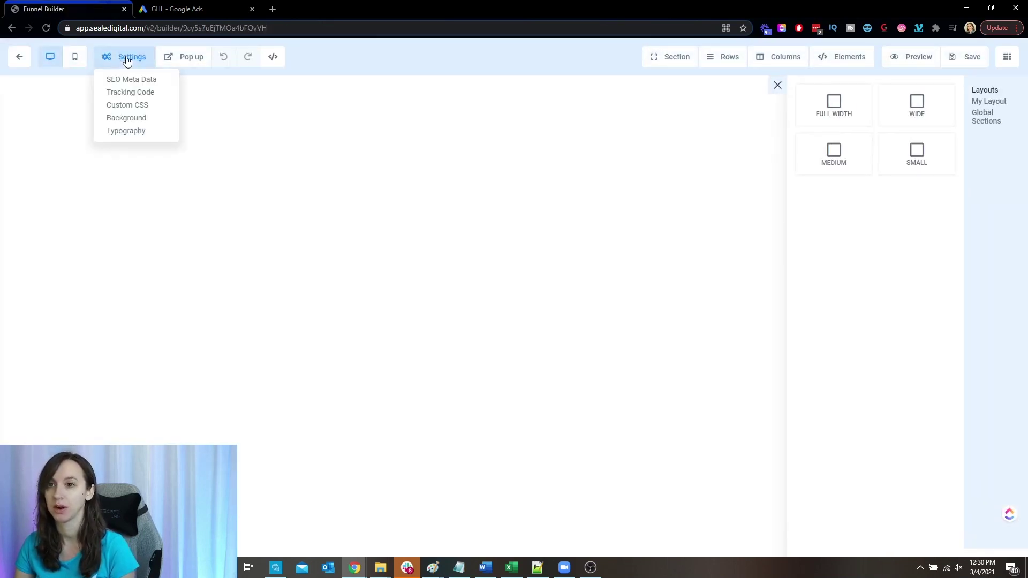
left_click(139, 96)
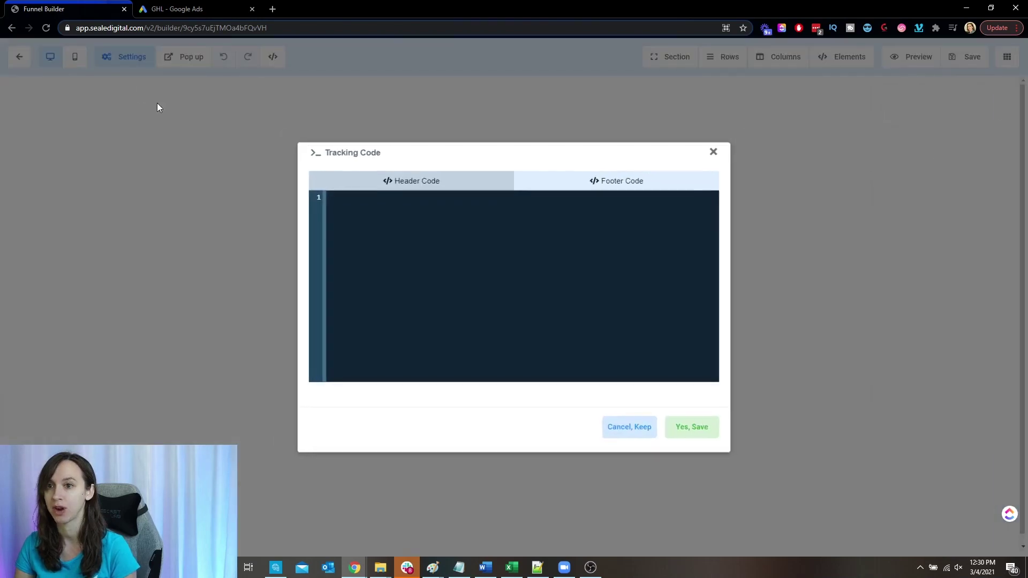
right_click(503, 214)
left_click(559, 295)
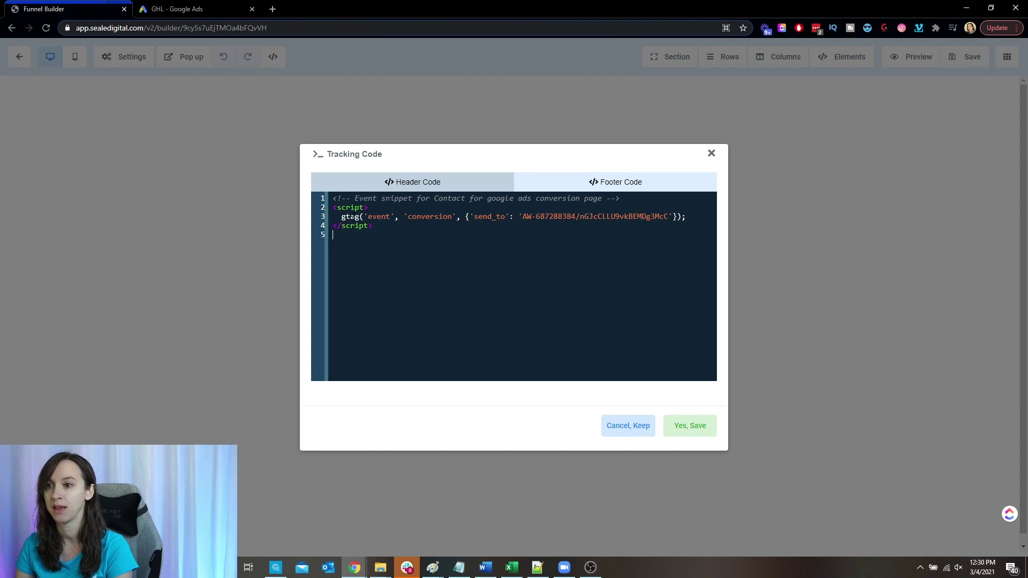
left_click(696, 427)
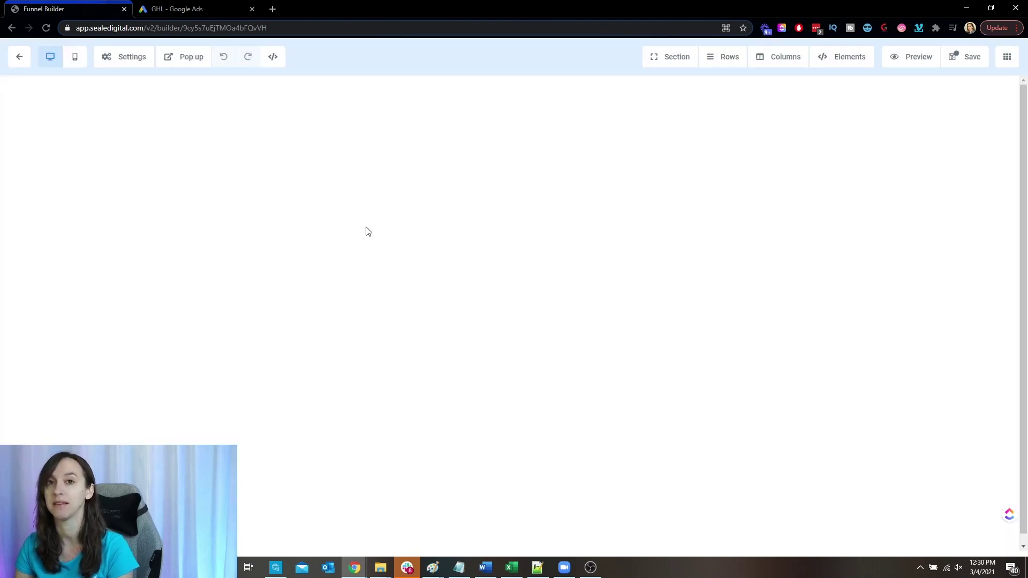
Add a full-width section with a one-column row to the Thank you page.
left_click(677, 62)
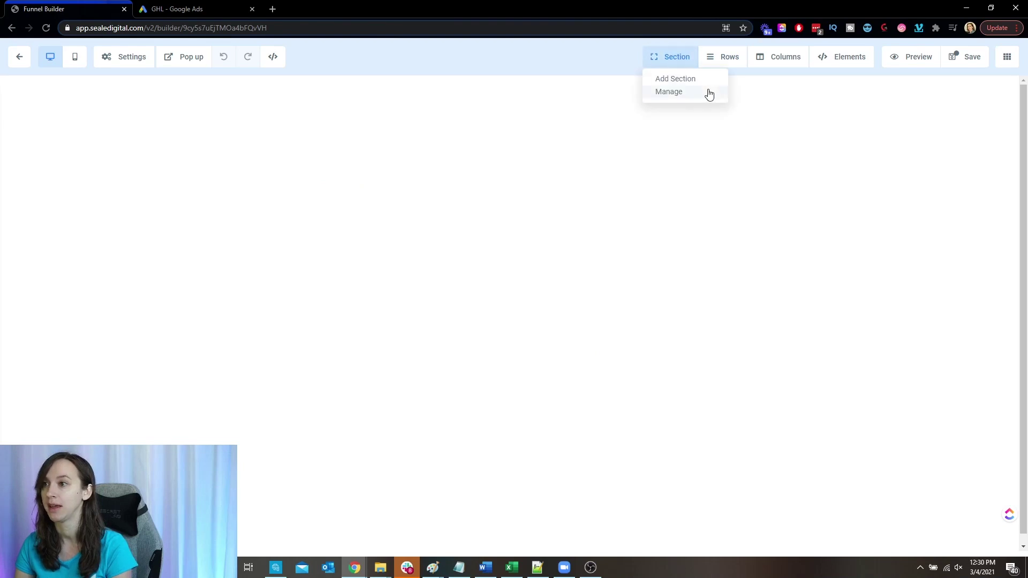
left_click(701, 81)
left_click(845, 102)
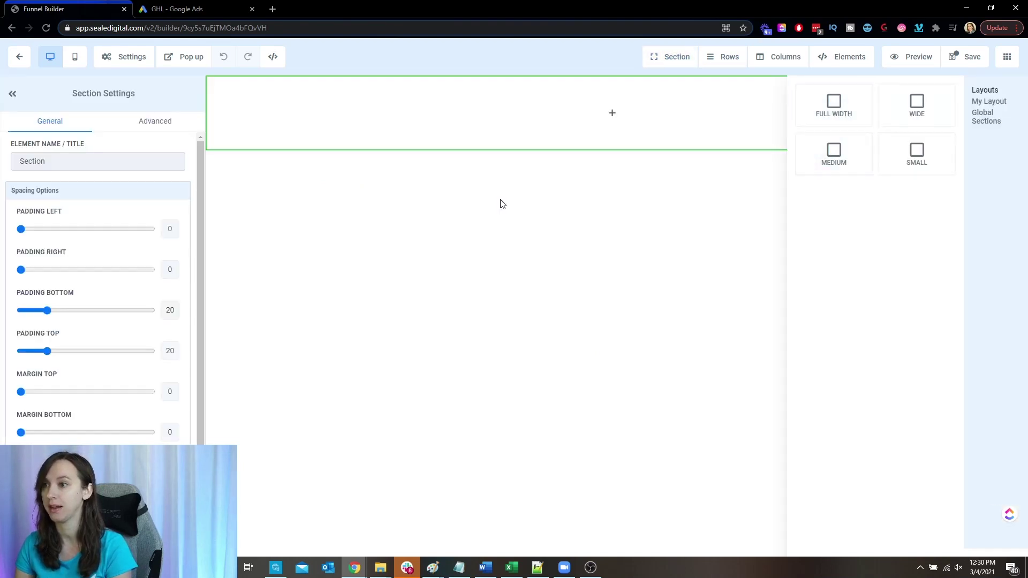
left_click(618, 114)
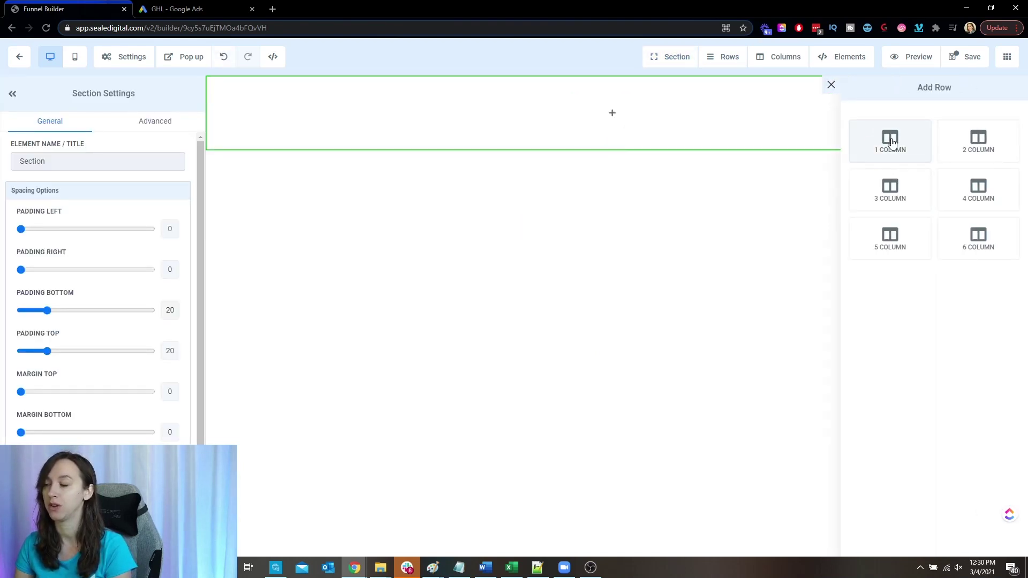
left_click(875, 144)
Place a calendar element set to Booking Request, save the page, and exit the builder.
left_click(612, 126)
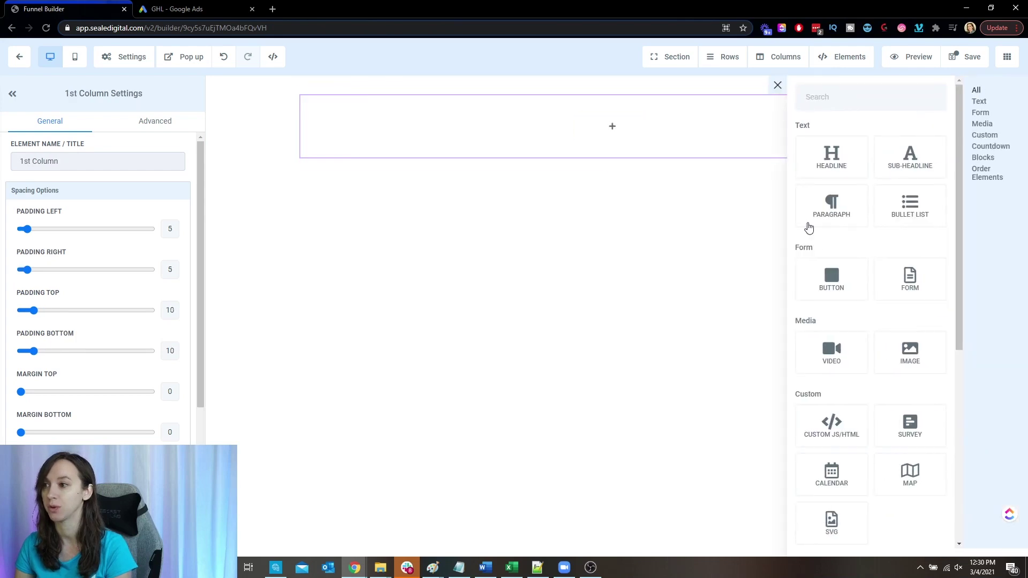
scroll(861, 359, "down", 3)
left_click(845, 336)
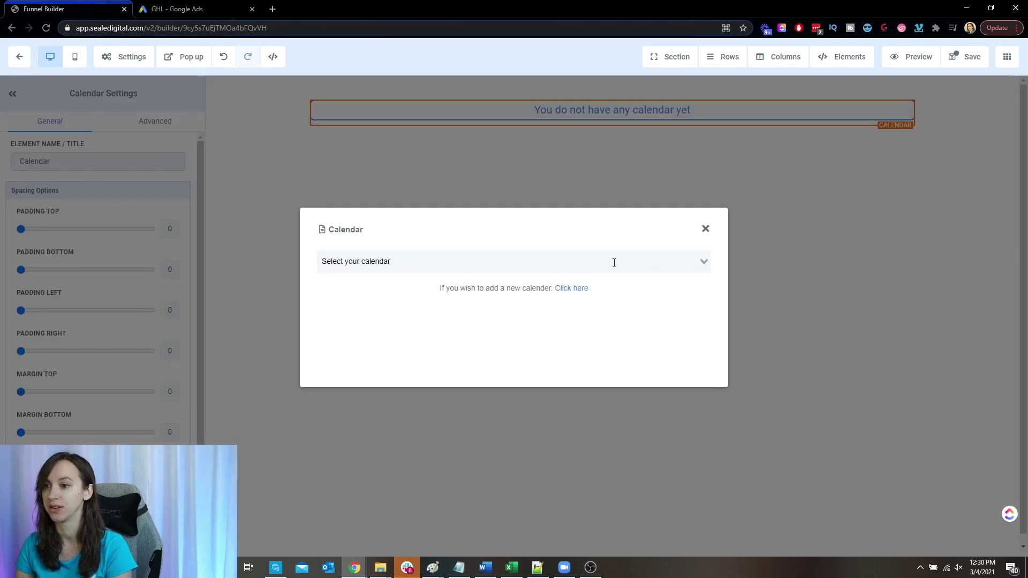
left_click(482, 262)
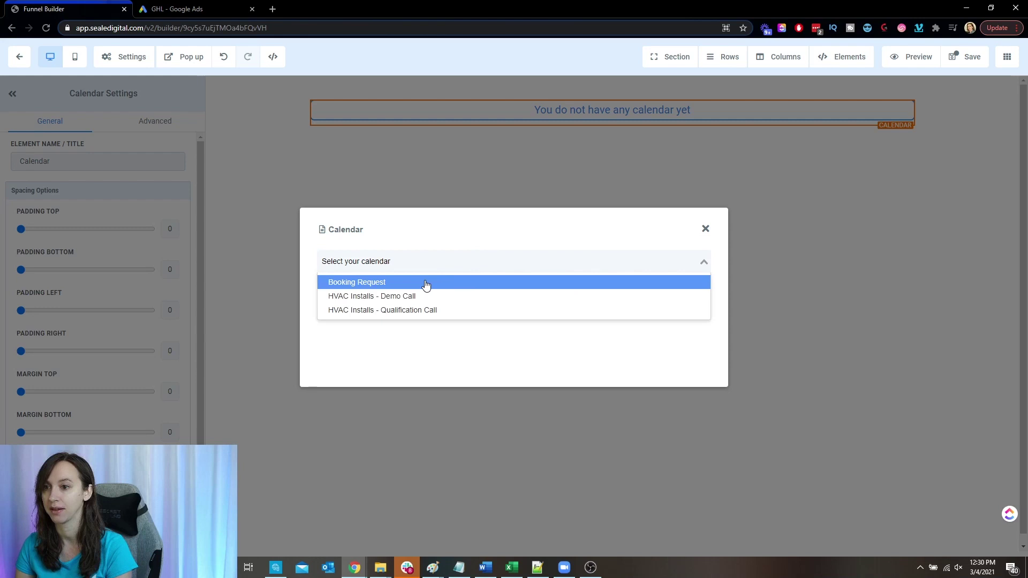
left_click(427, 282)
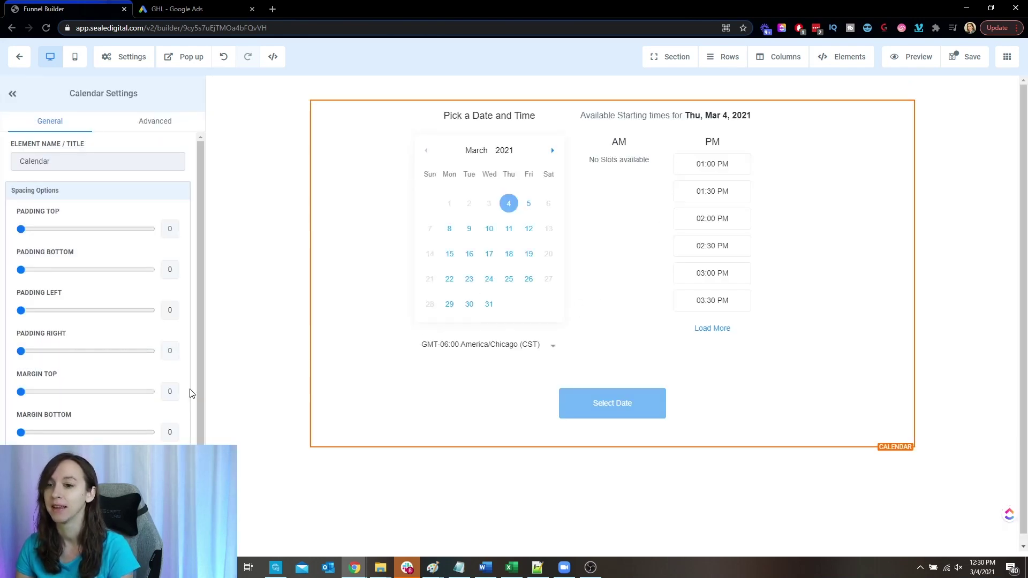
scroll(177, 370, "down", 3)
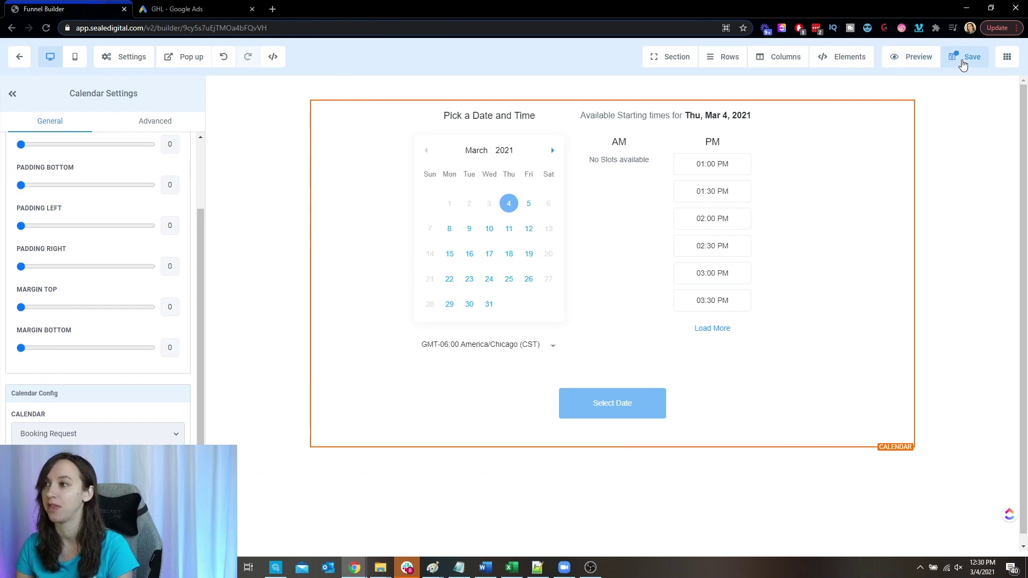
left_click(960, 62)
left_click(20, 59)
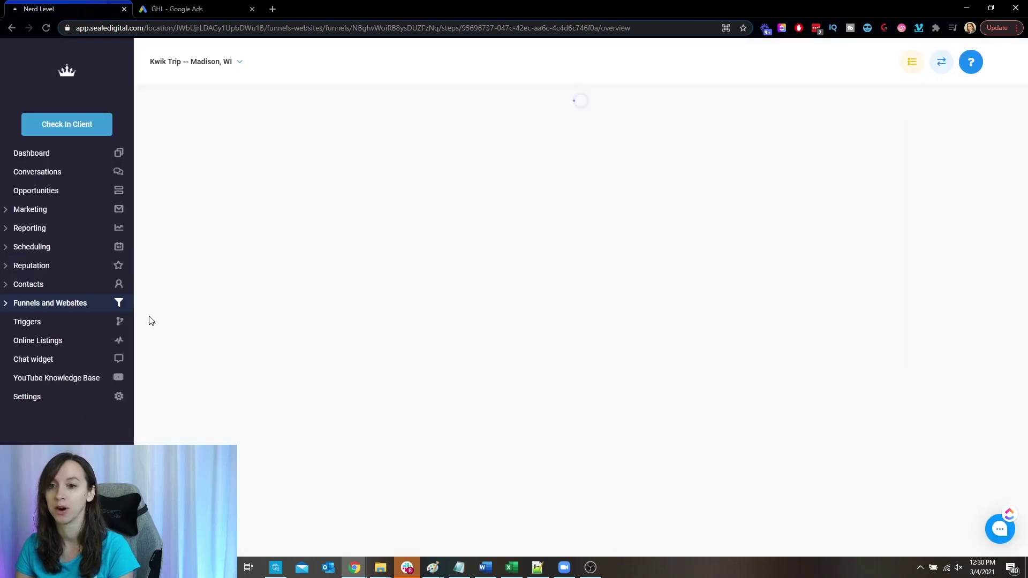
Reopen the Optin page, review its daycare voucher form, and save it again.
left_click(237, 265)
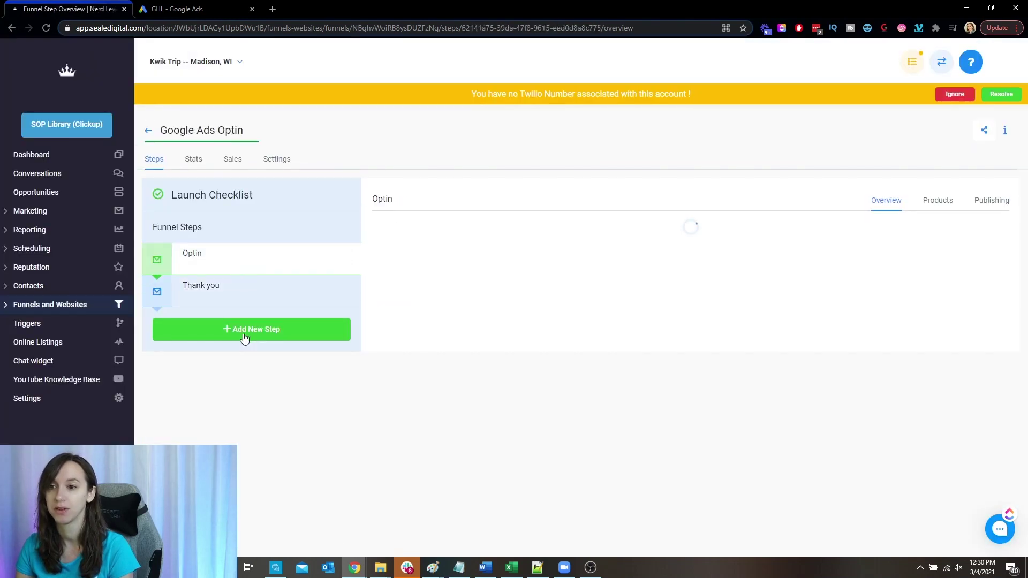
left_click(405, 373)
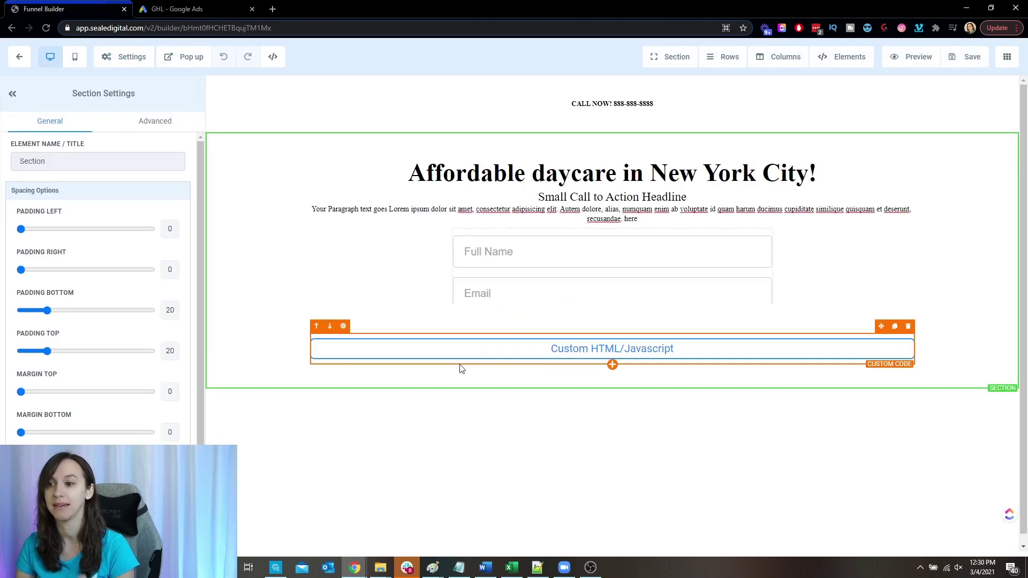
left_click(522, 306)
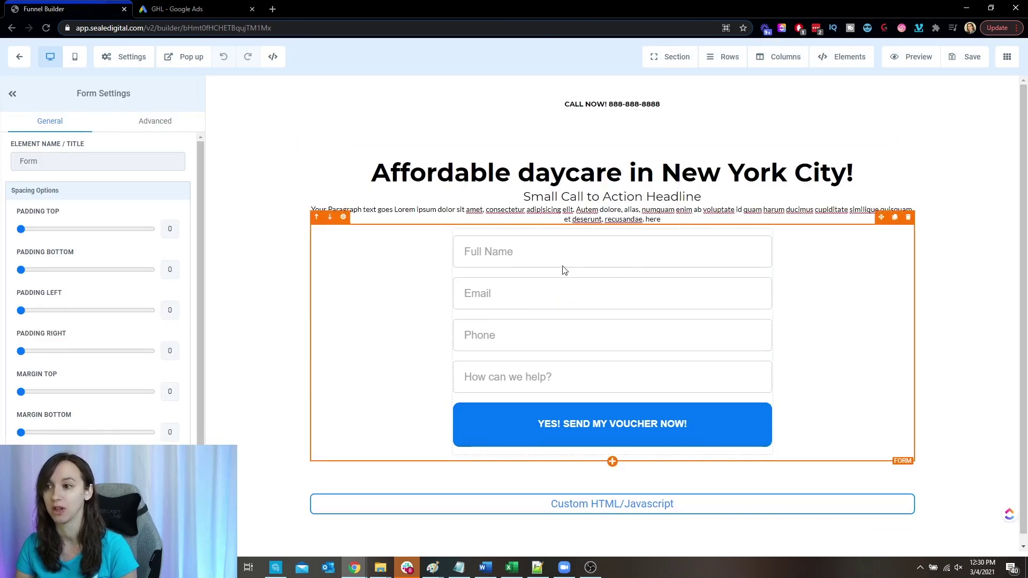
scroll(163, 300, "down", 1)
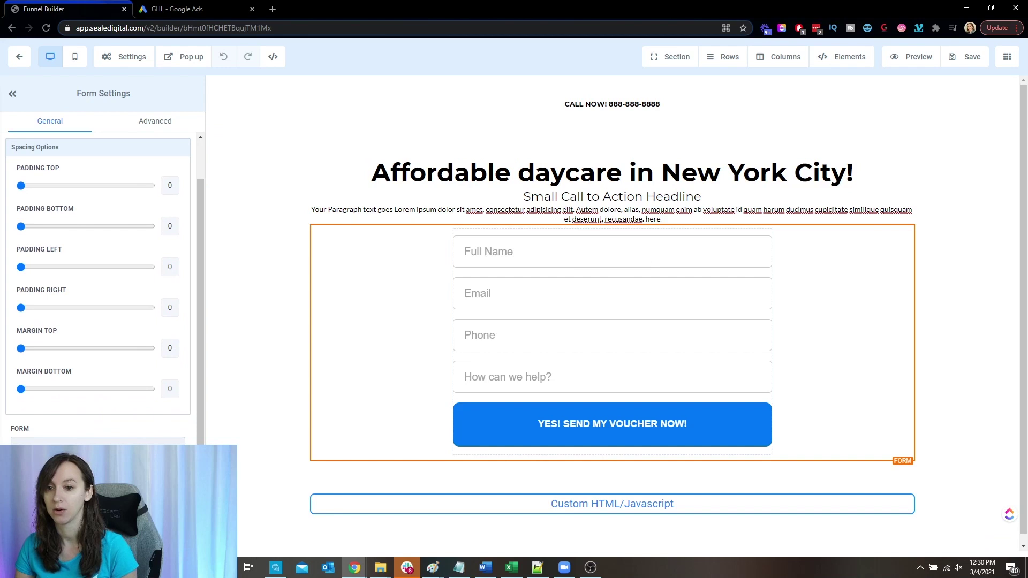
left_click(963, 57)
left_click(20, 58)
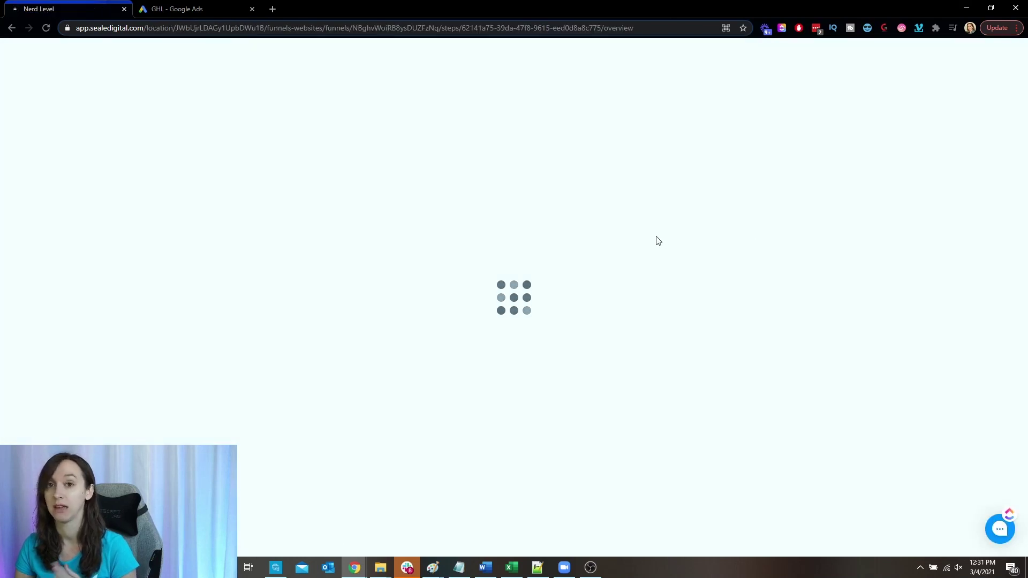
Complete the 'Contact for google ads' conversion action past the tag setup step in Google Ads.
left_click(203, 8)
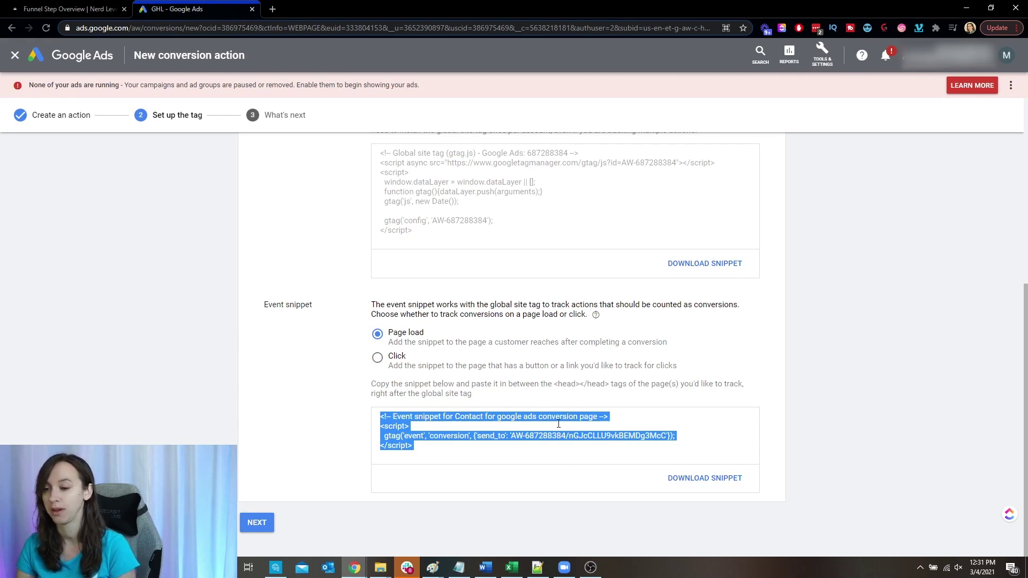
left_click(260, 523)
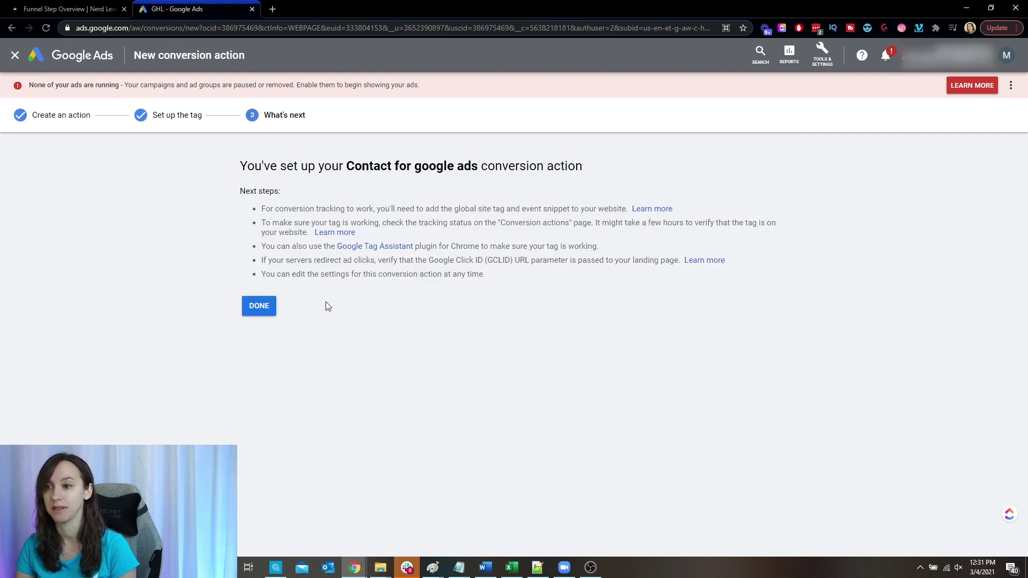
left_click(259, 308)
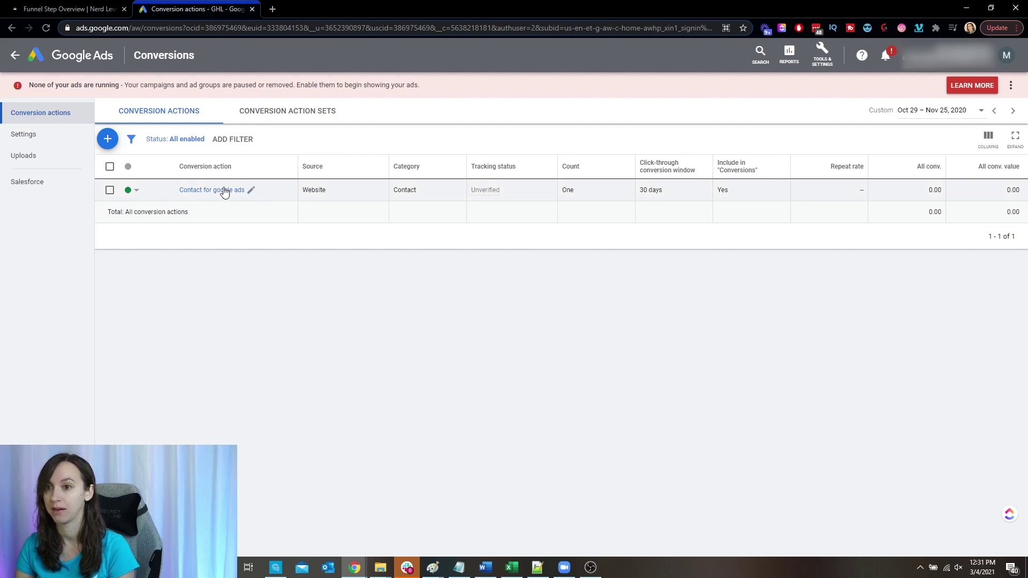
Read the Unverified status explanation, then return to the GoHighLevel funnel step overview.
mouse_move(491, 197)
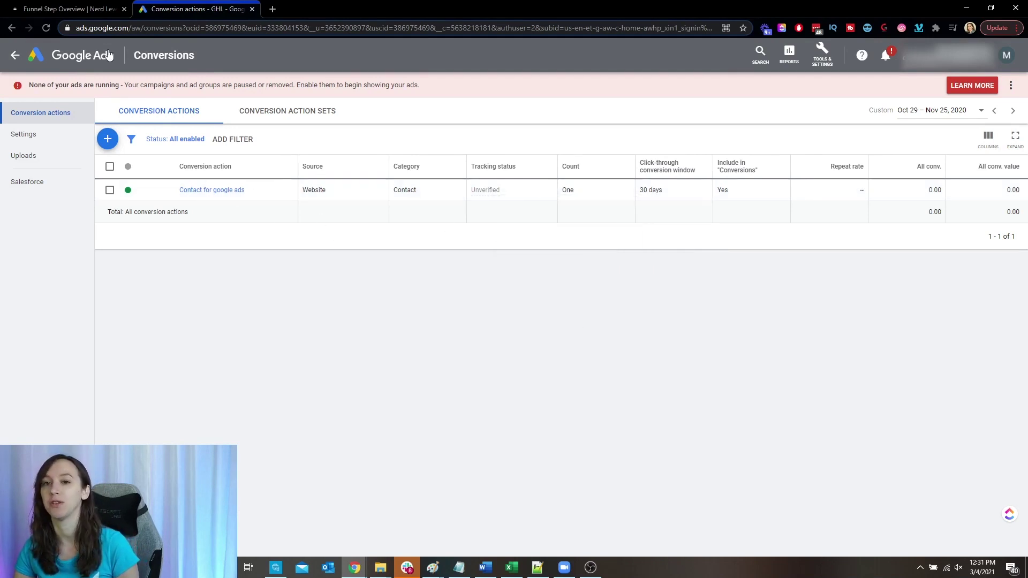
left_click(69, 9)
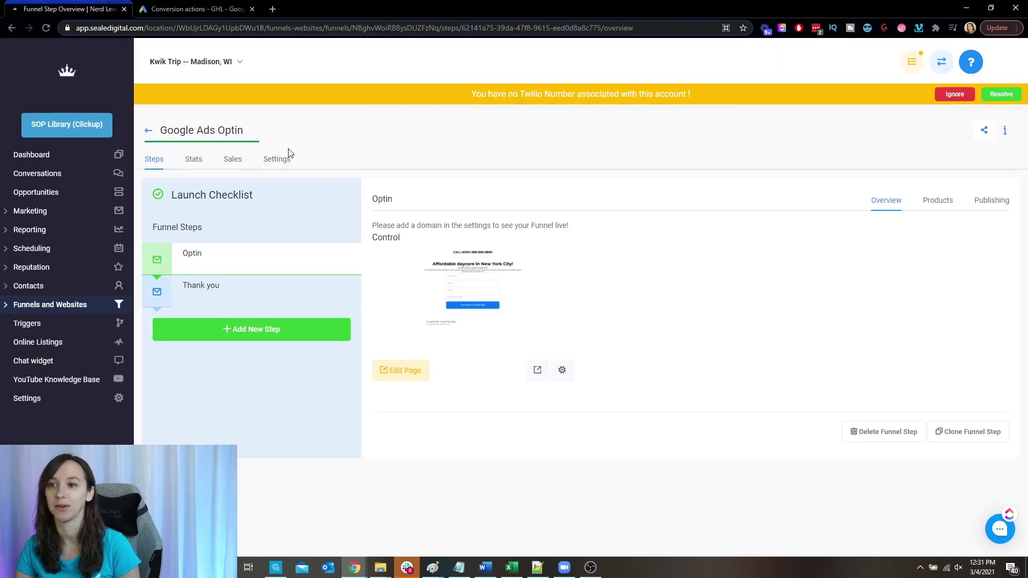